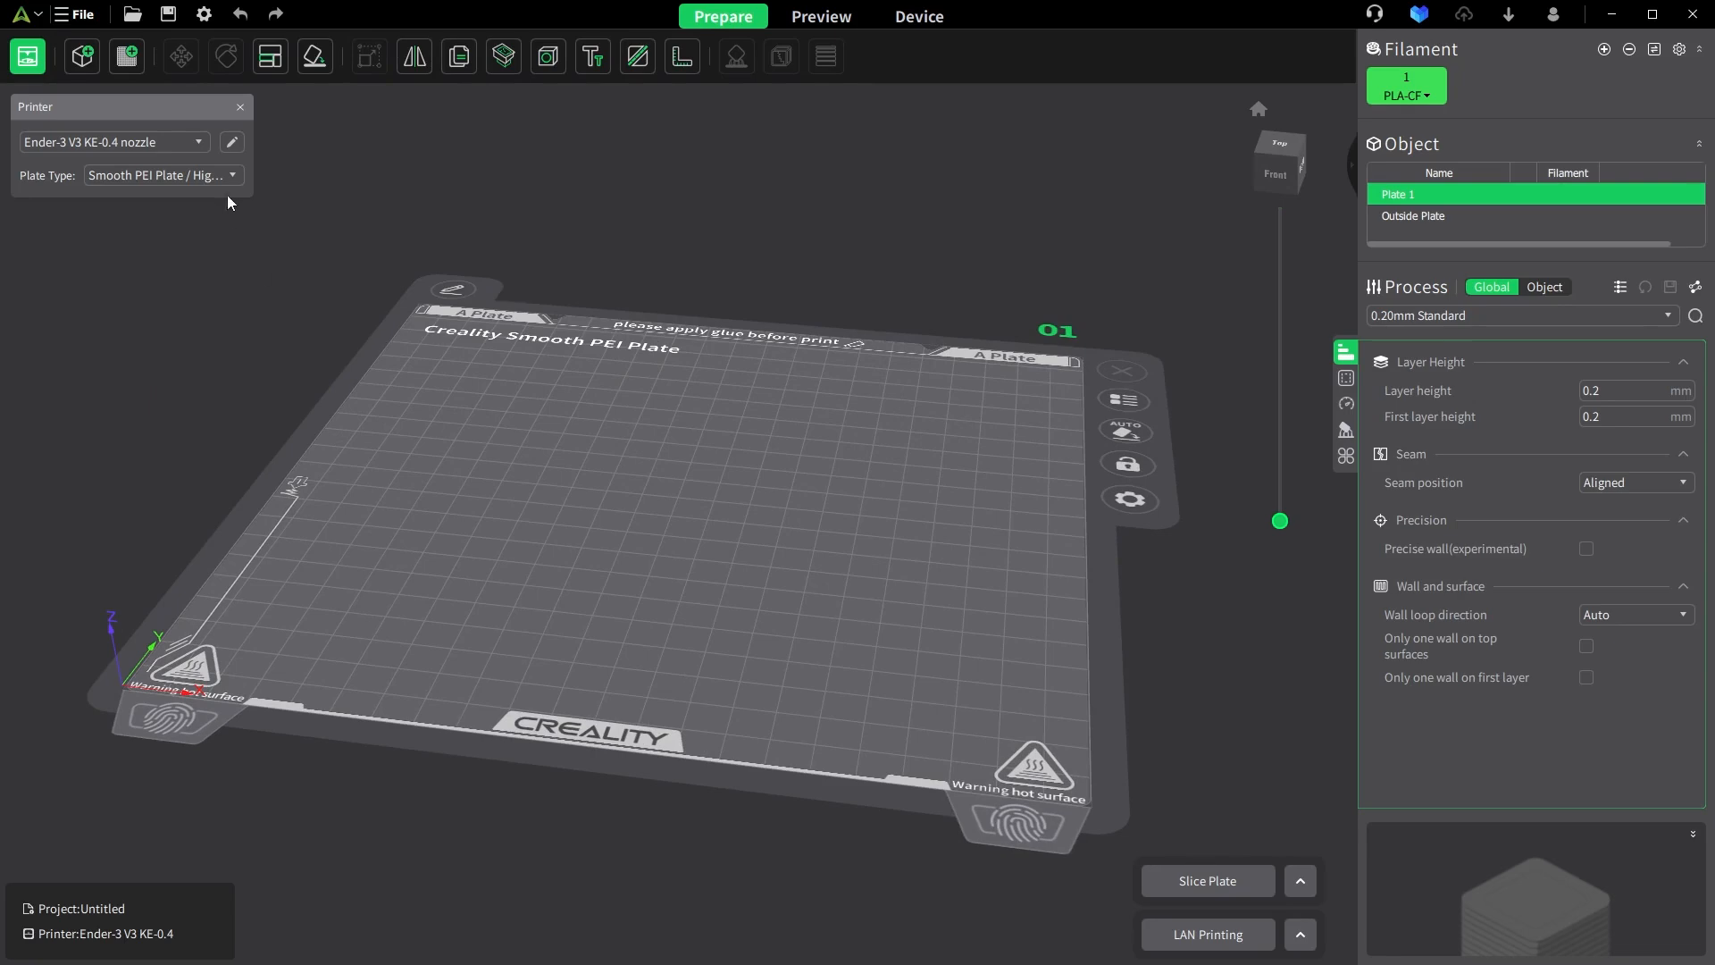
- Slice the plate holding the self-watering planter model
left_click(211, 174)
left_click(210, 183)
left_click_drag(835, 450, 779, 405)
left_click_drag(705, 481, 670, 645)
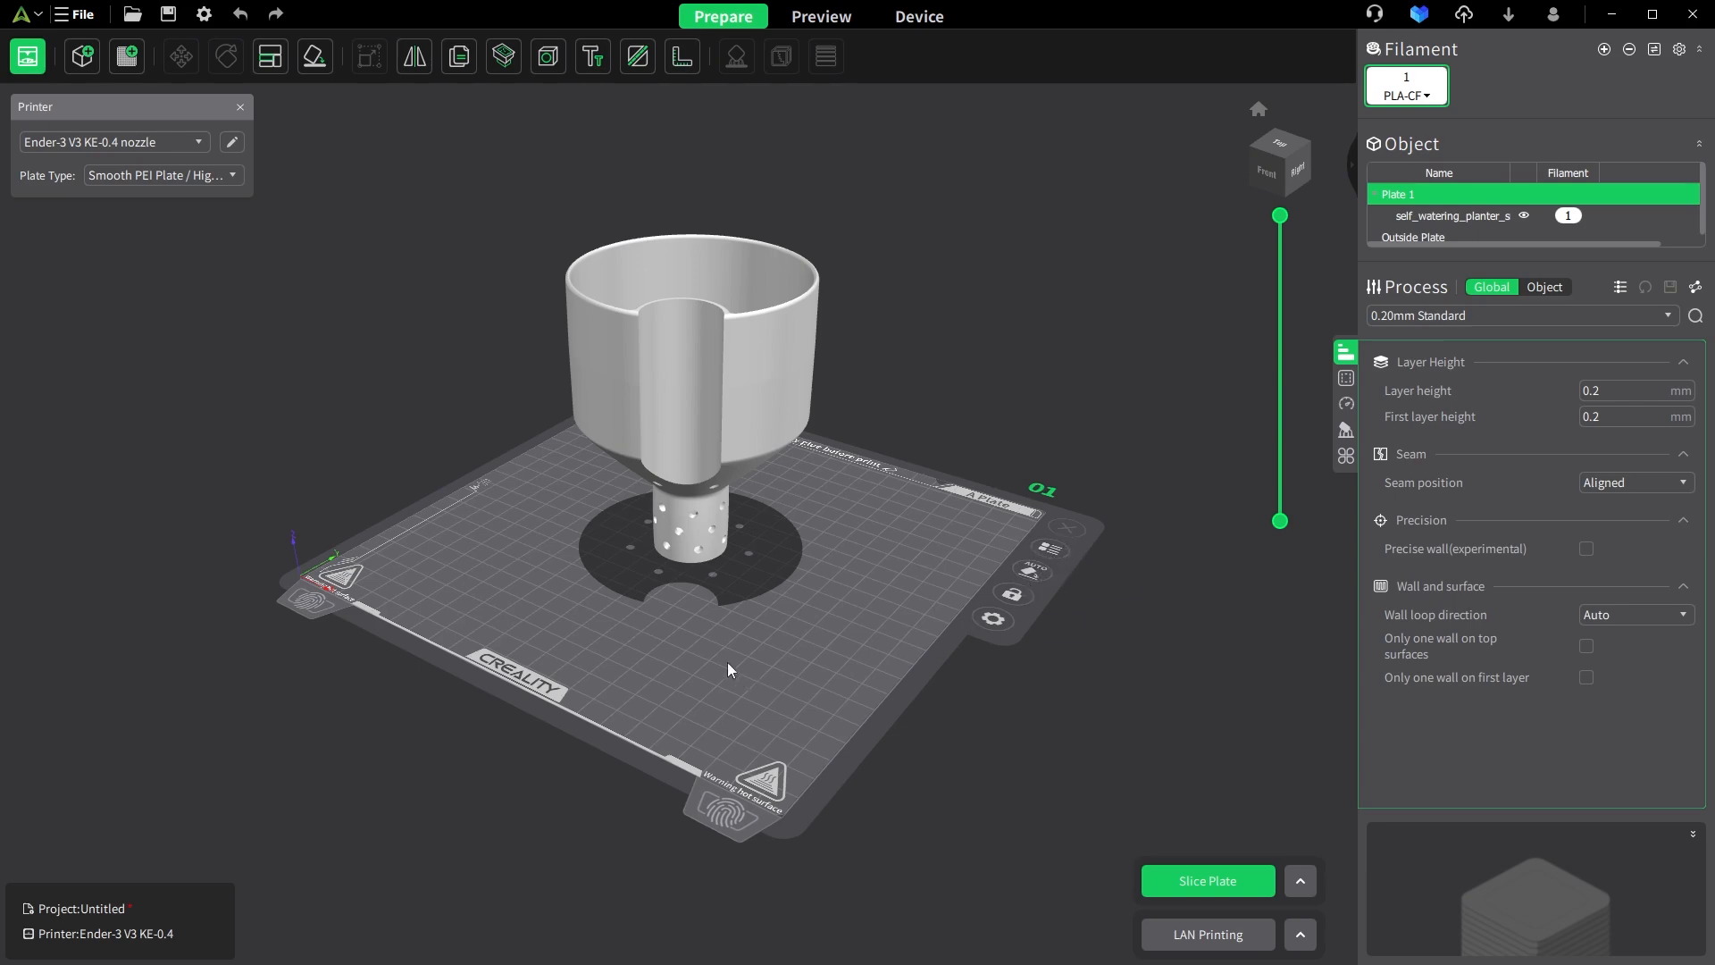
left_click_drag(728, 665, 876, 684)
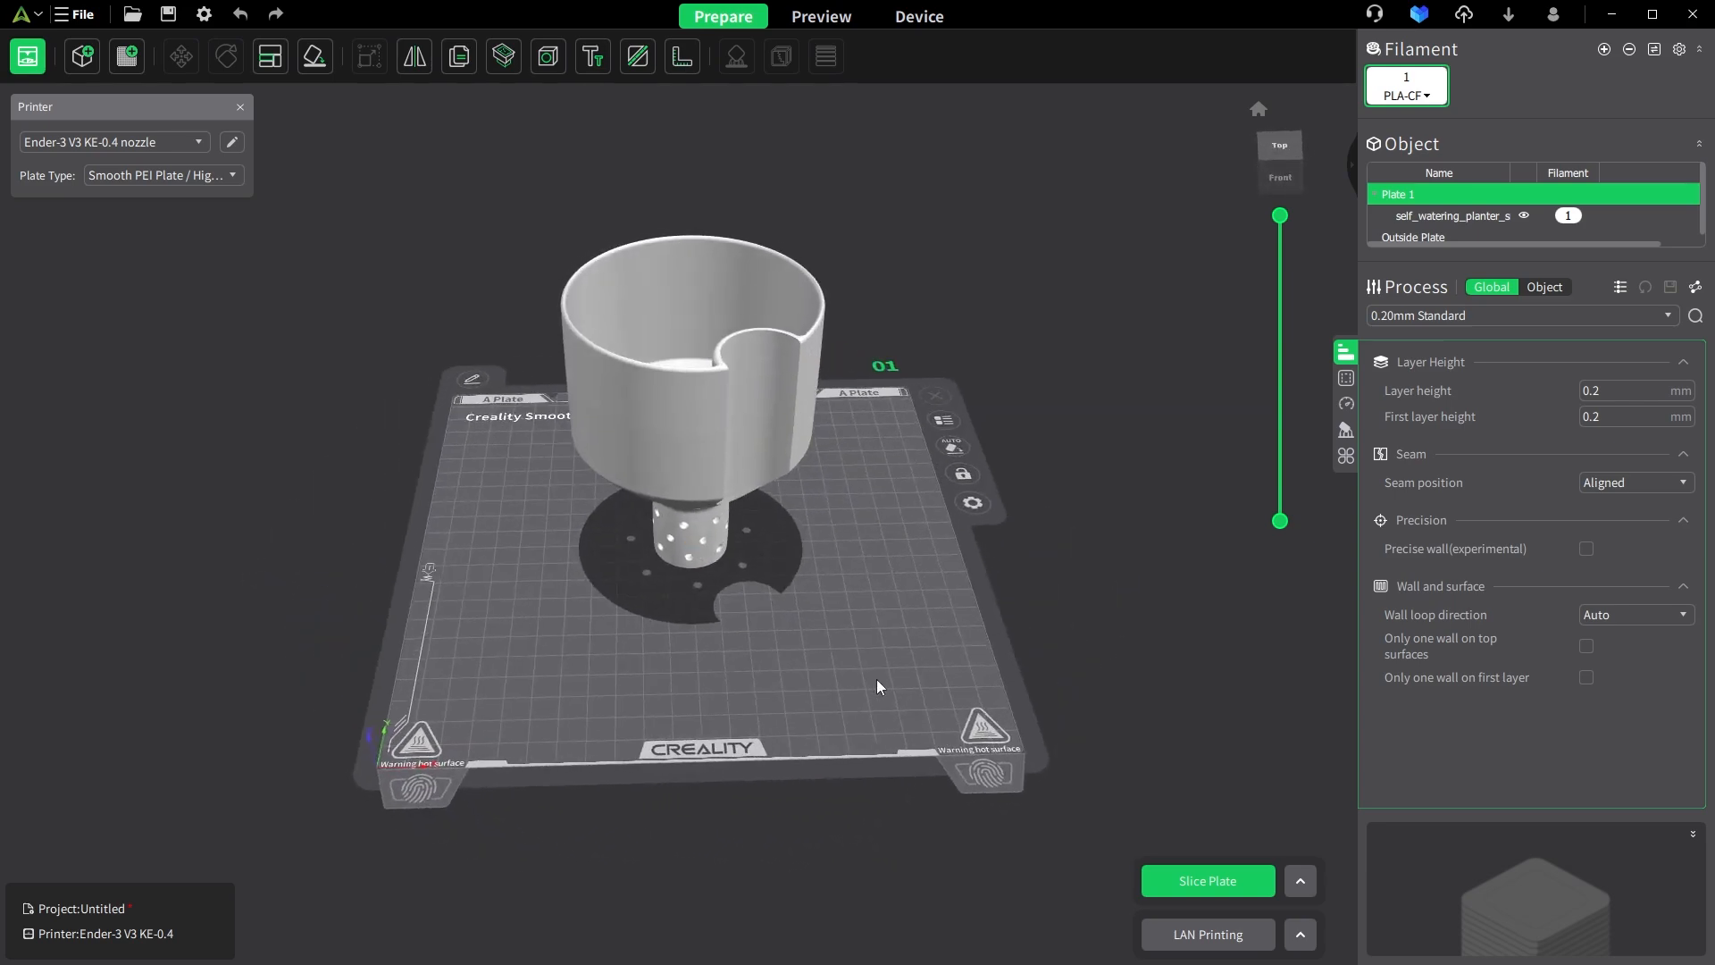
mouse_move(694, 672)
left_mouse_down()
mouse_move(1076, 601)
mouse_move(657, 564)
mouse_move(686, 677)
left_mouse_up()
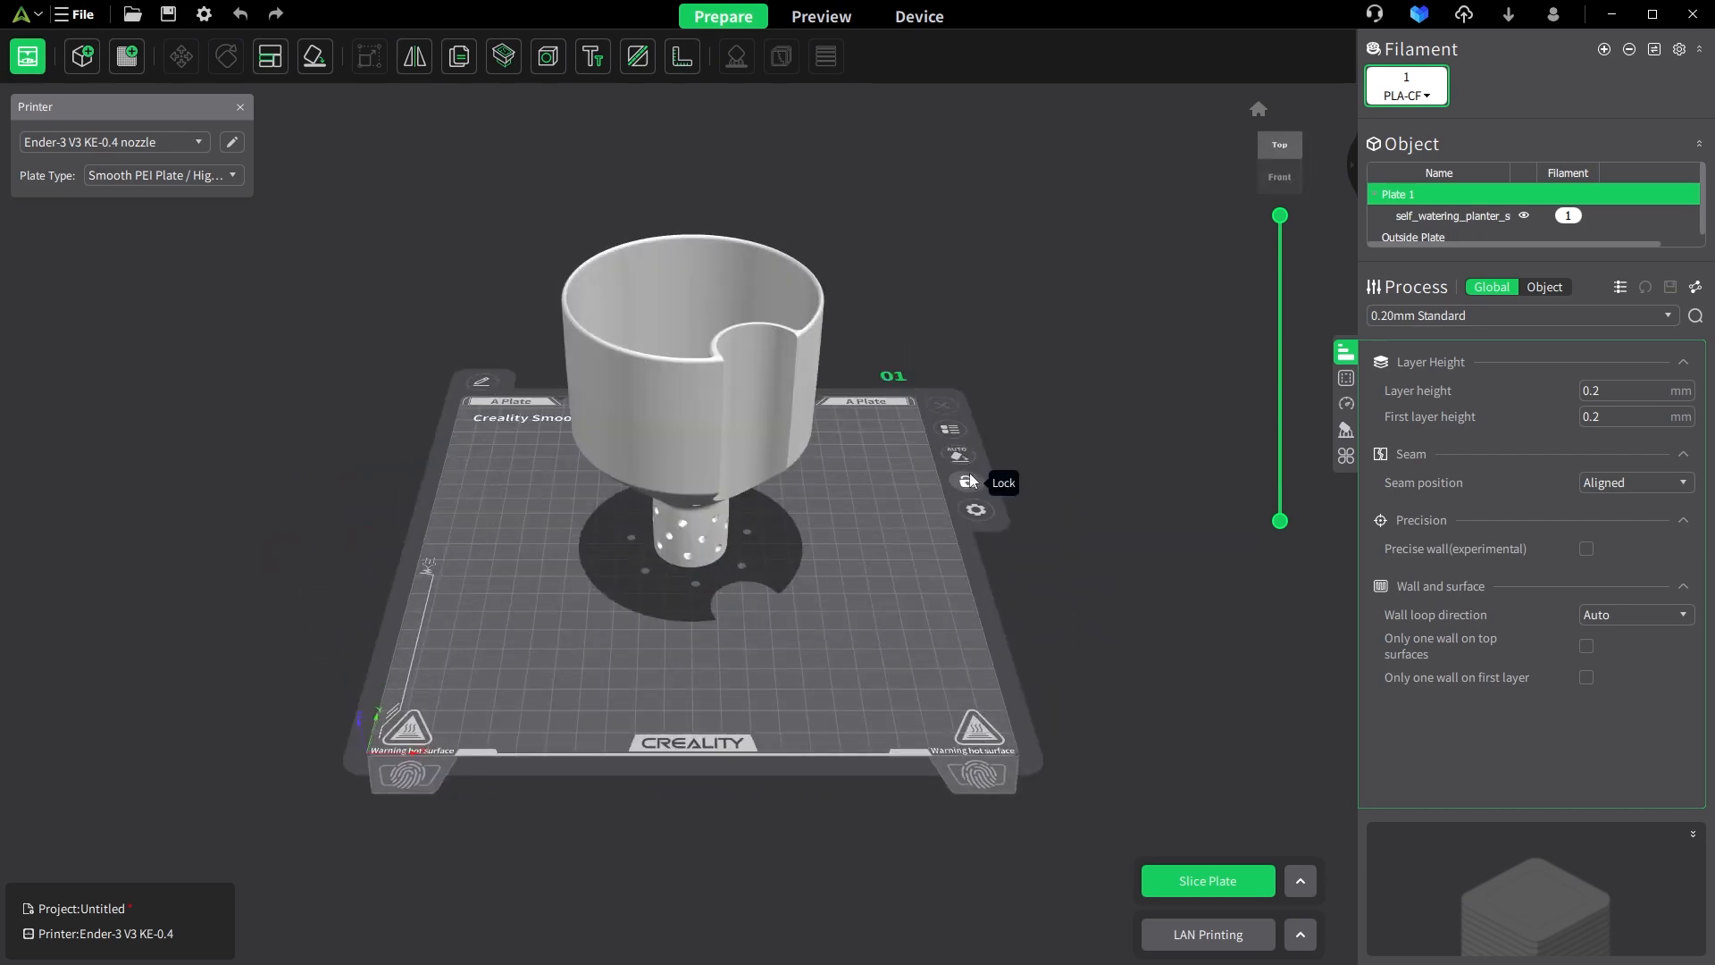
left_click(1205, 883)
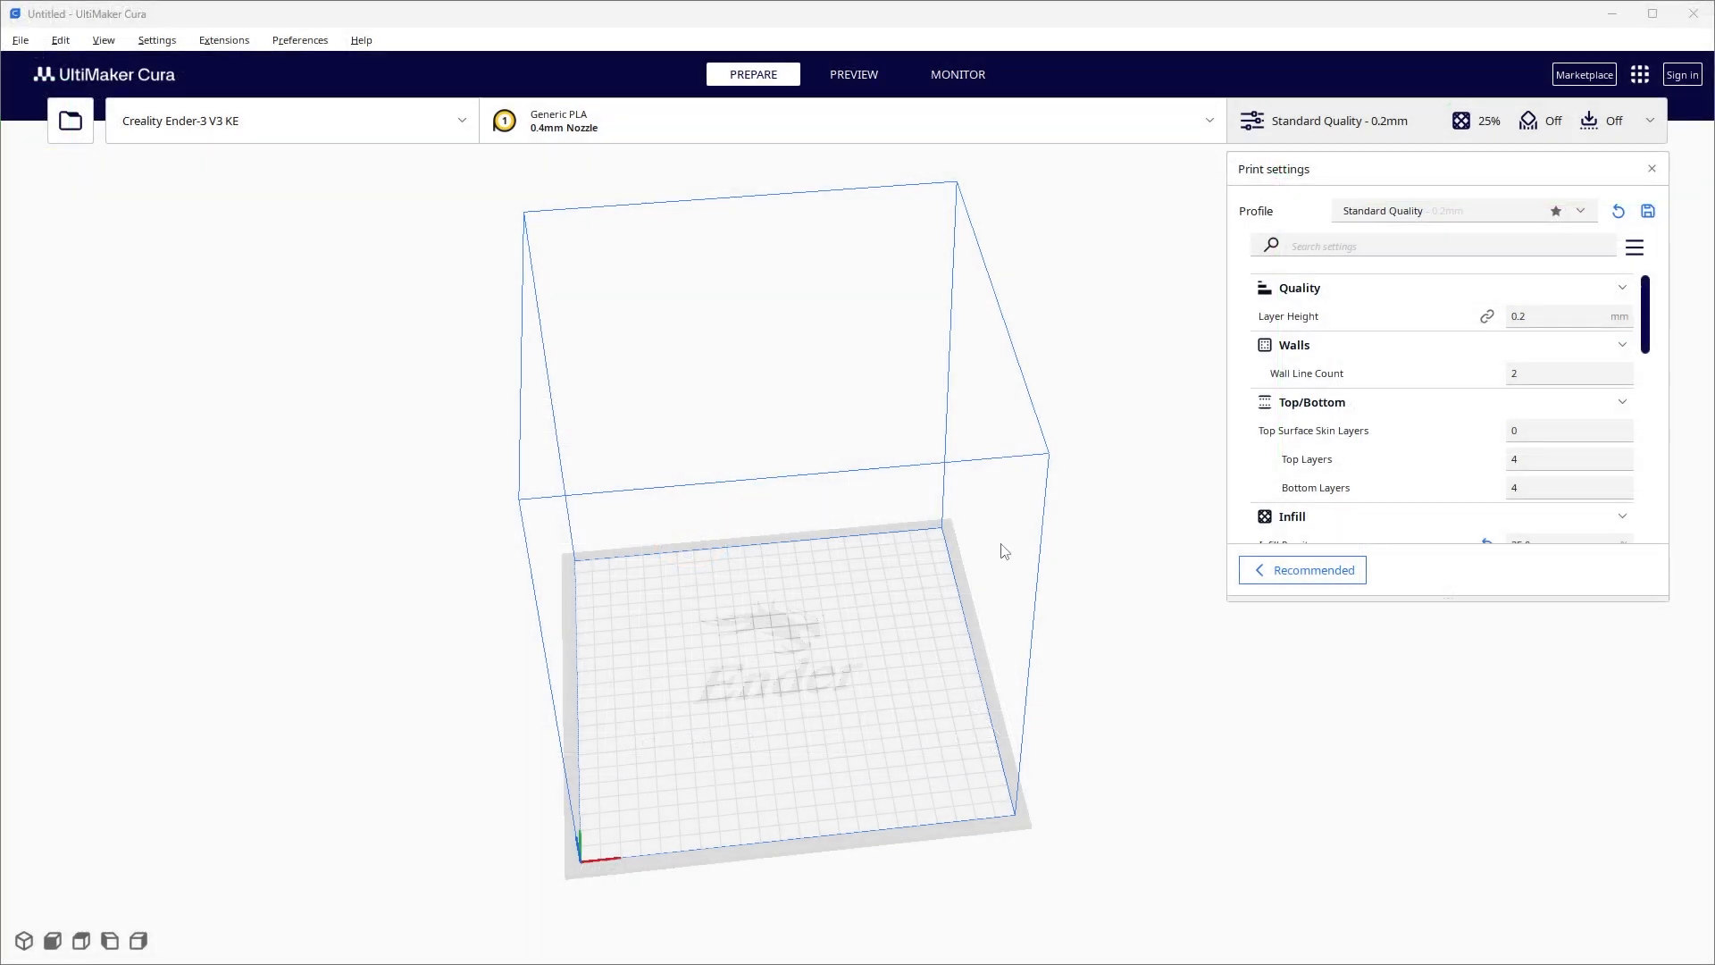
right_click_drag(889, 569, 656, 451)
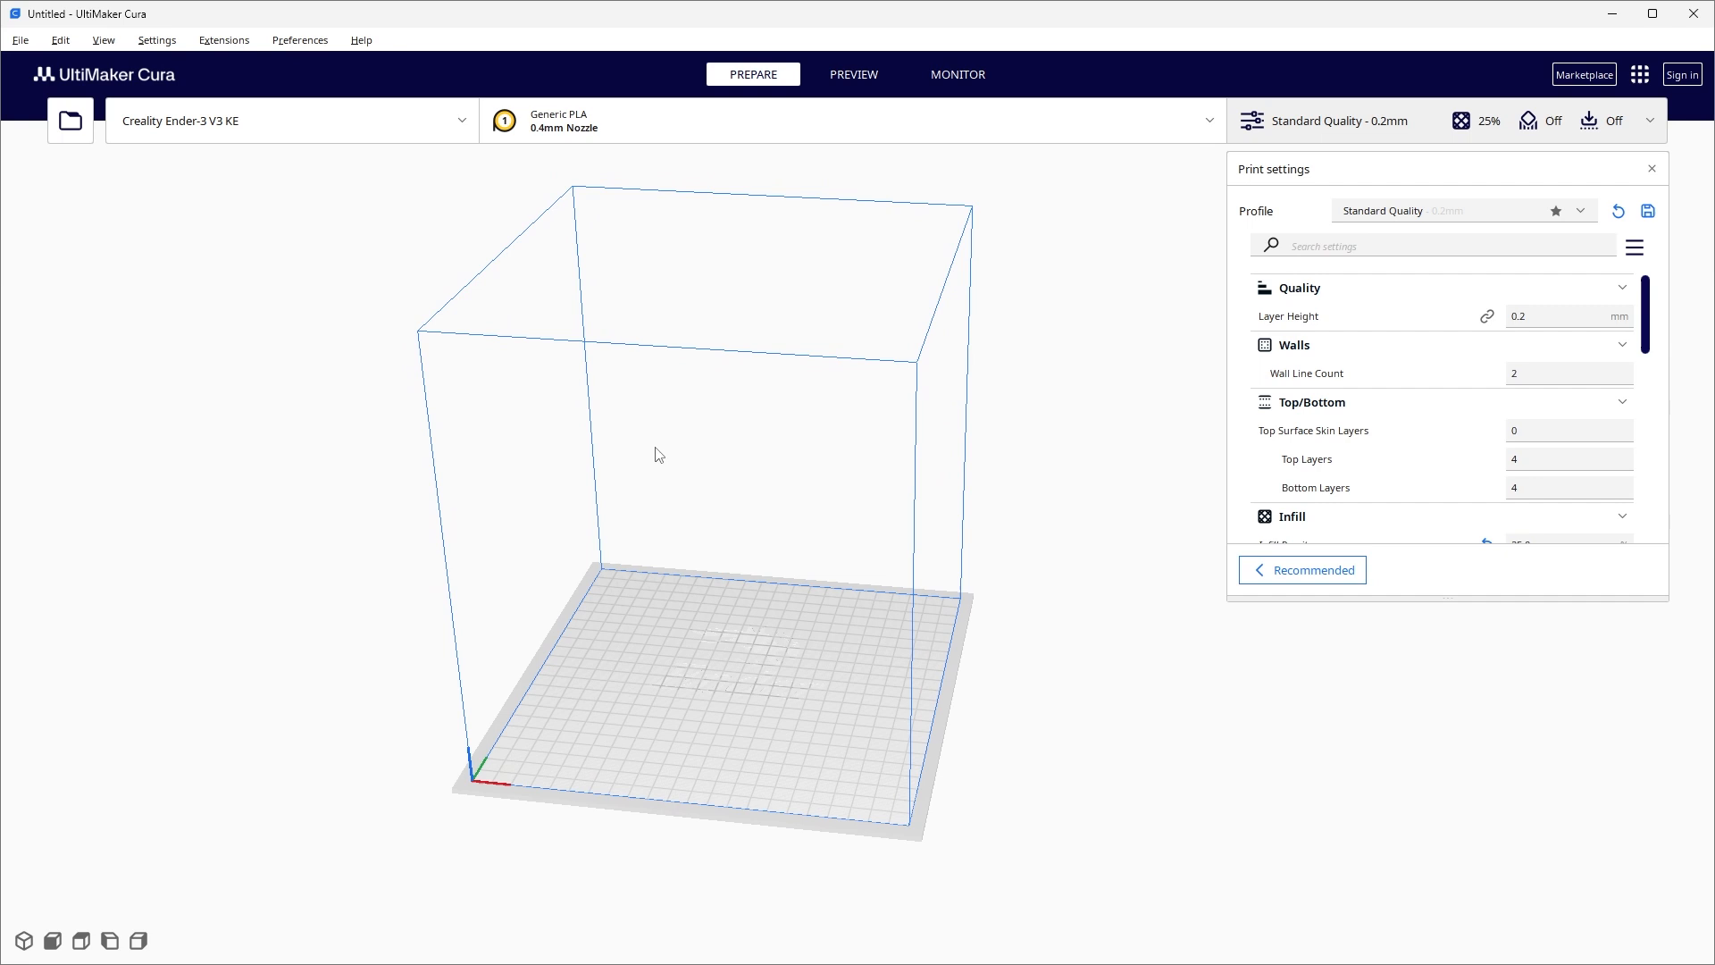
left_click(327, 140)
left_click(327, 140)
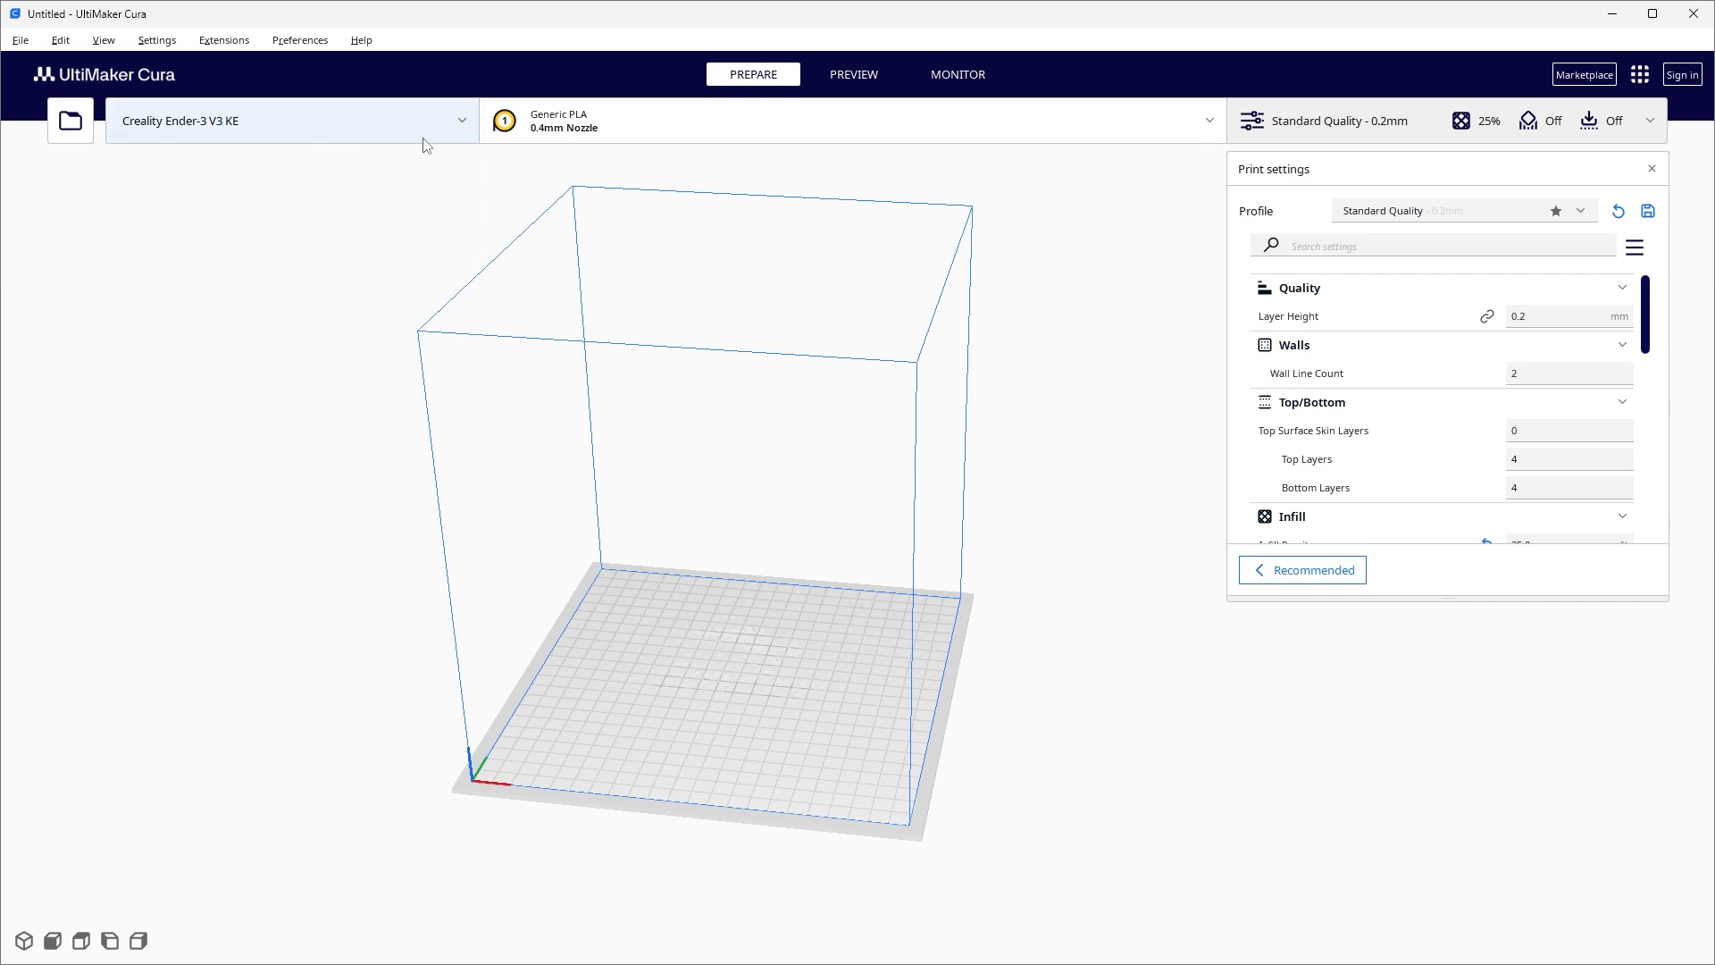
left_click(625, 128)
left_click(624, 128)
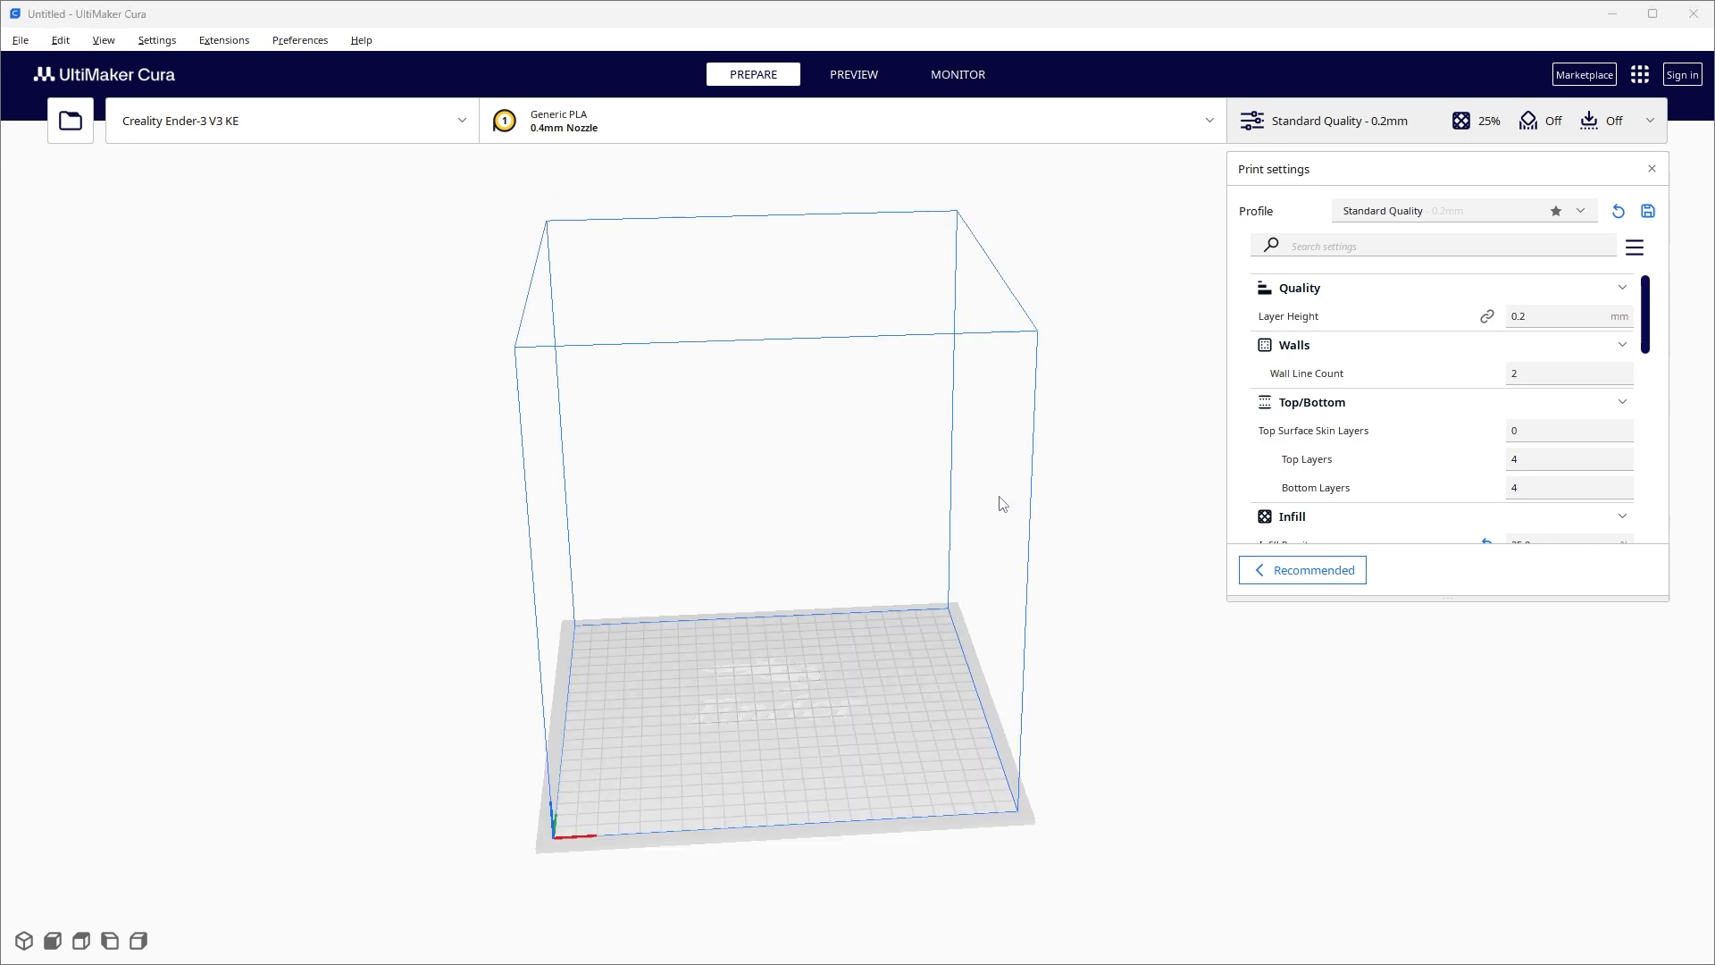
right_click_drag(997, 499, 1006, 551)
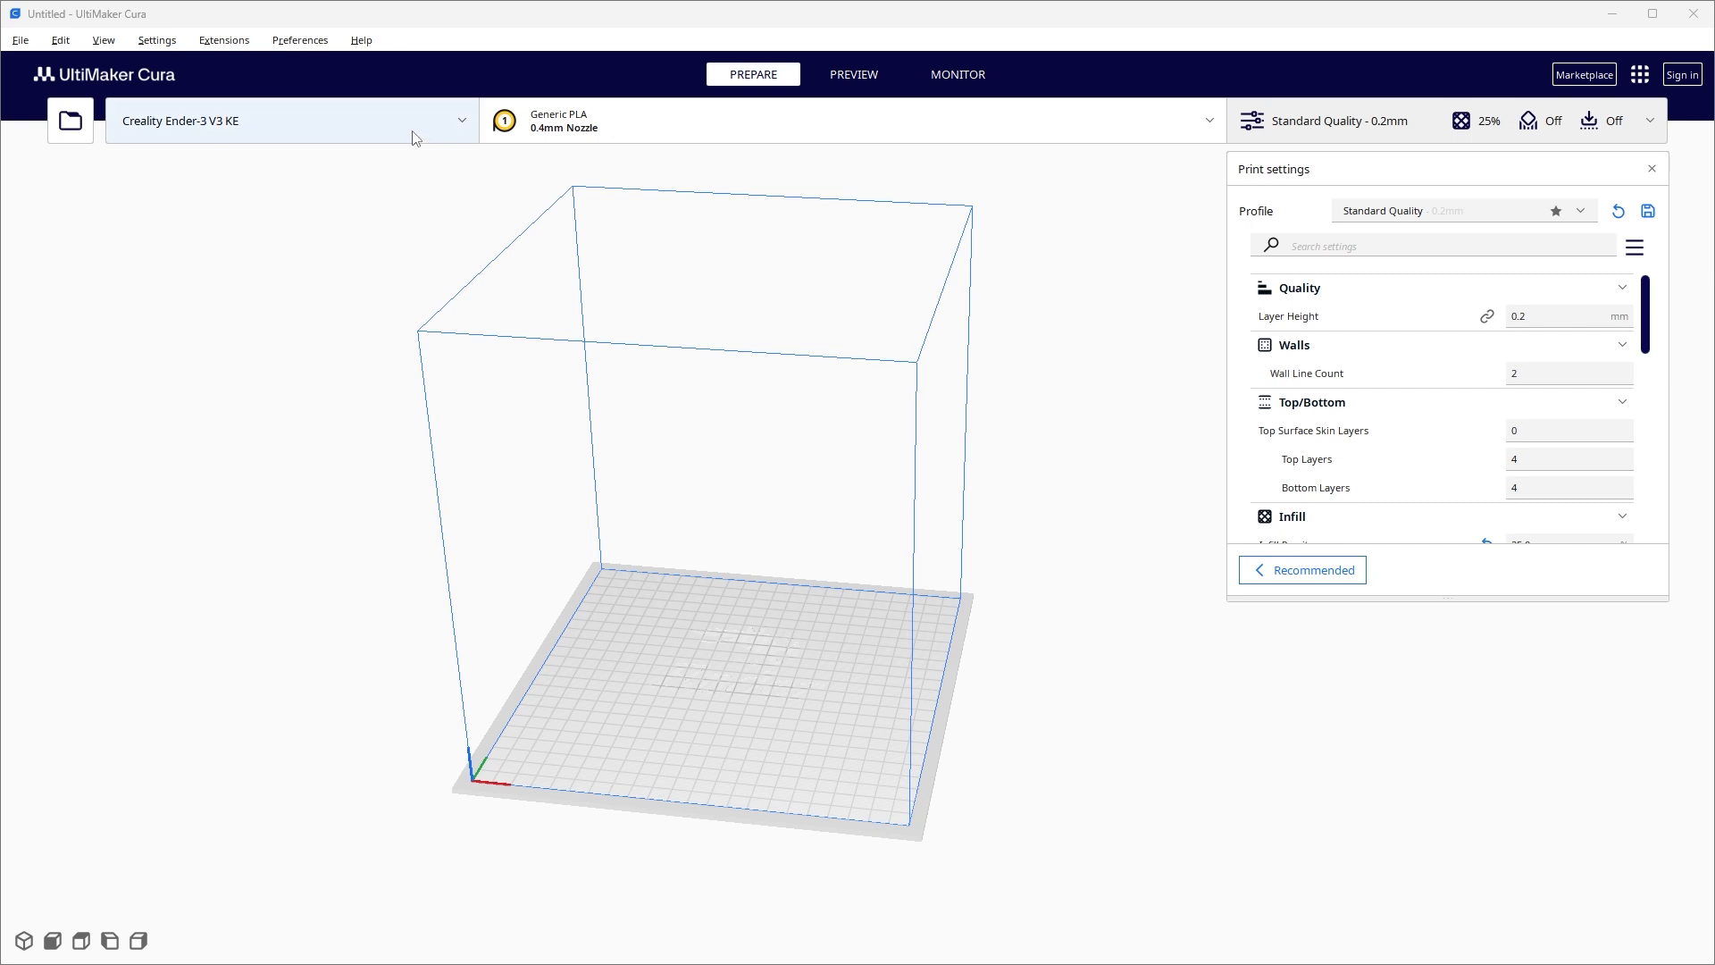
left_click(415, 138)
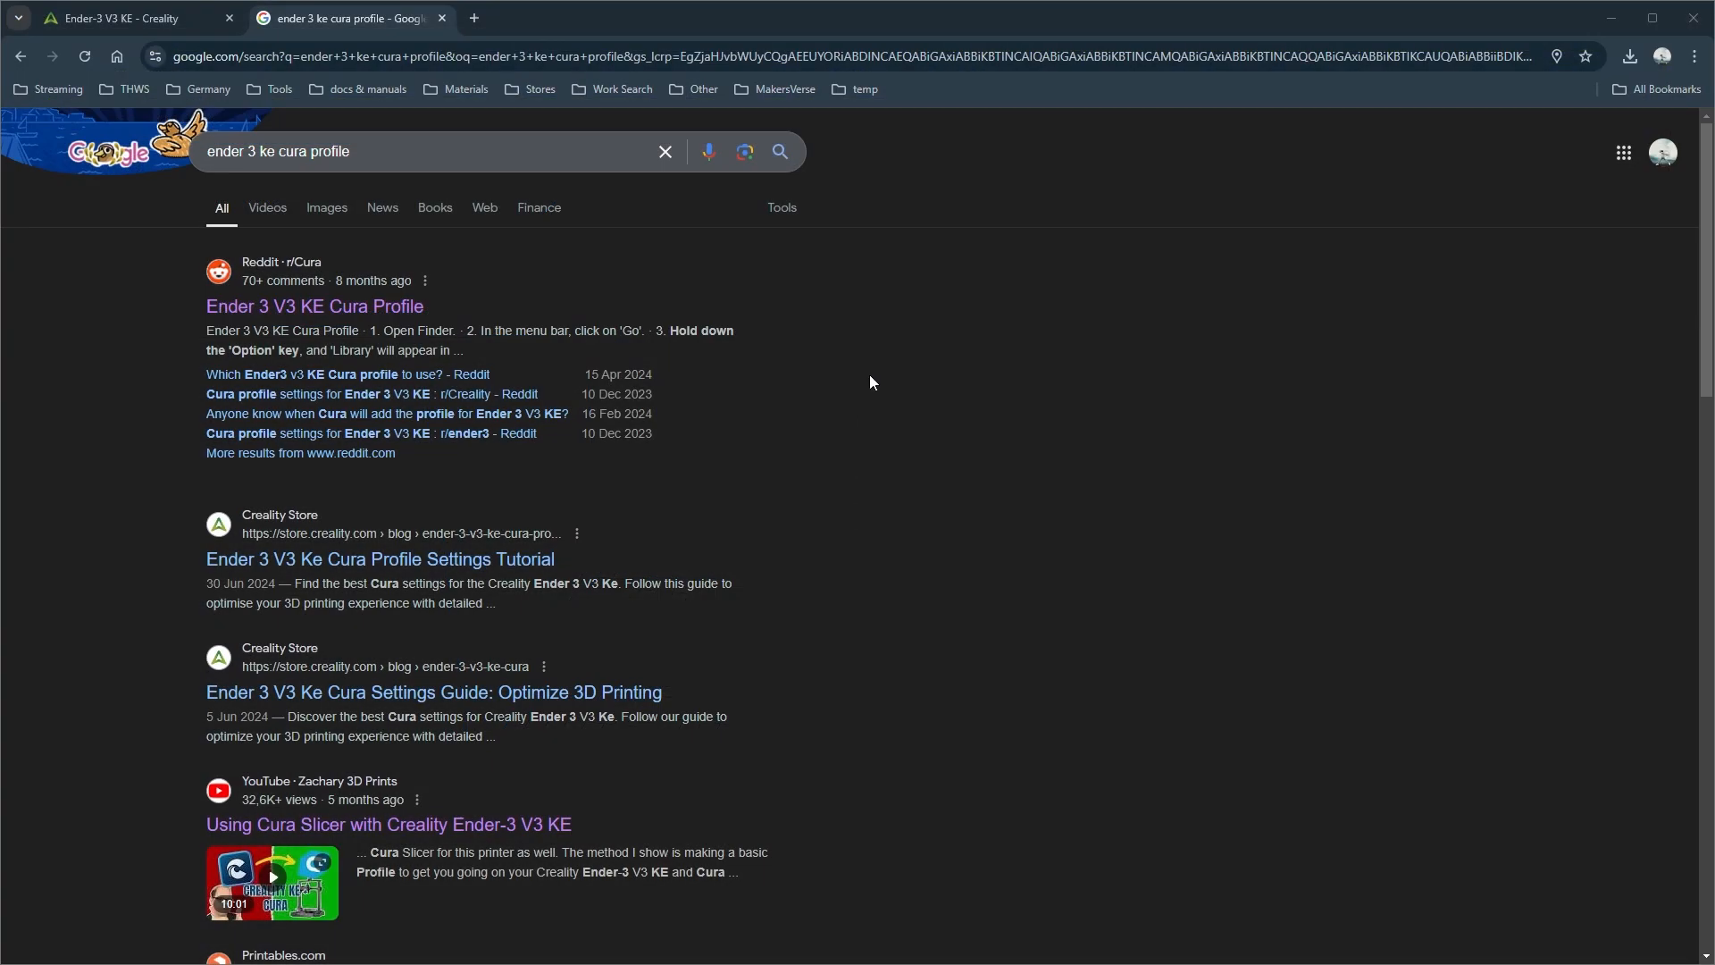
- Look through the web search results for an Ender 3 V3 KE Cura profile
scroll(885, 387, "down", 5)
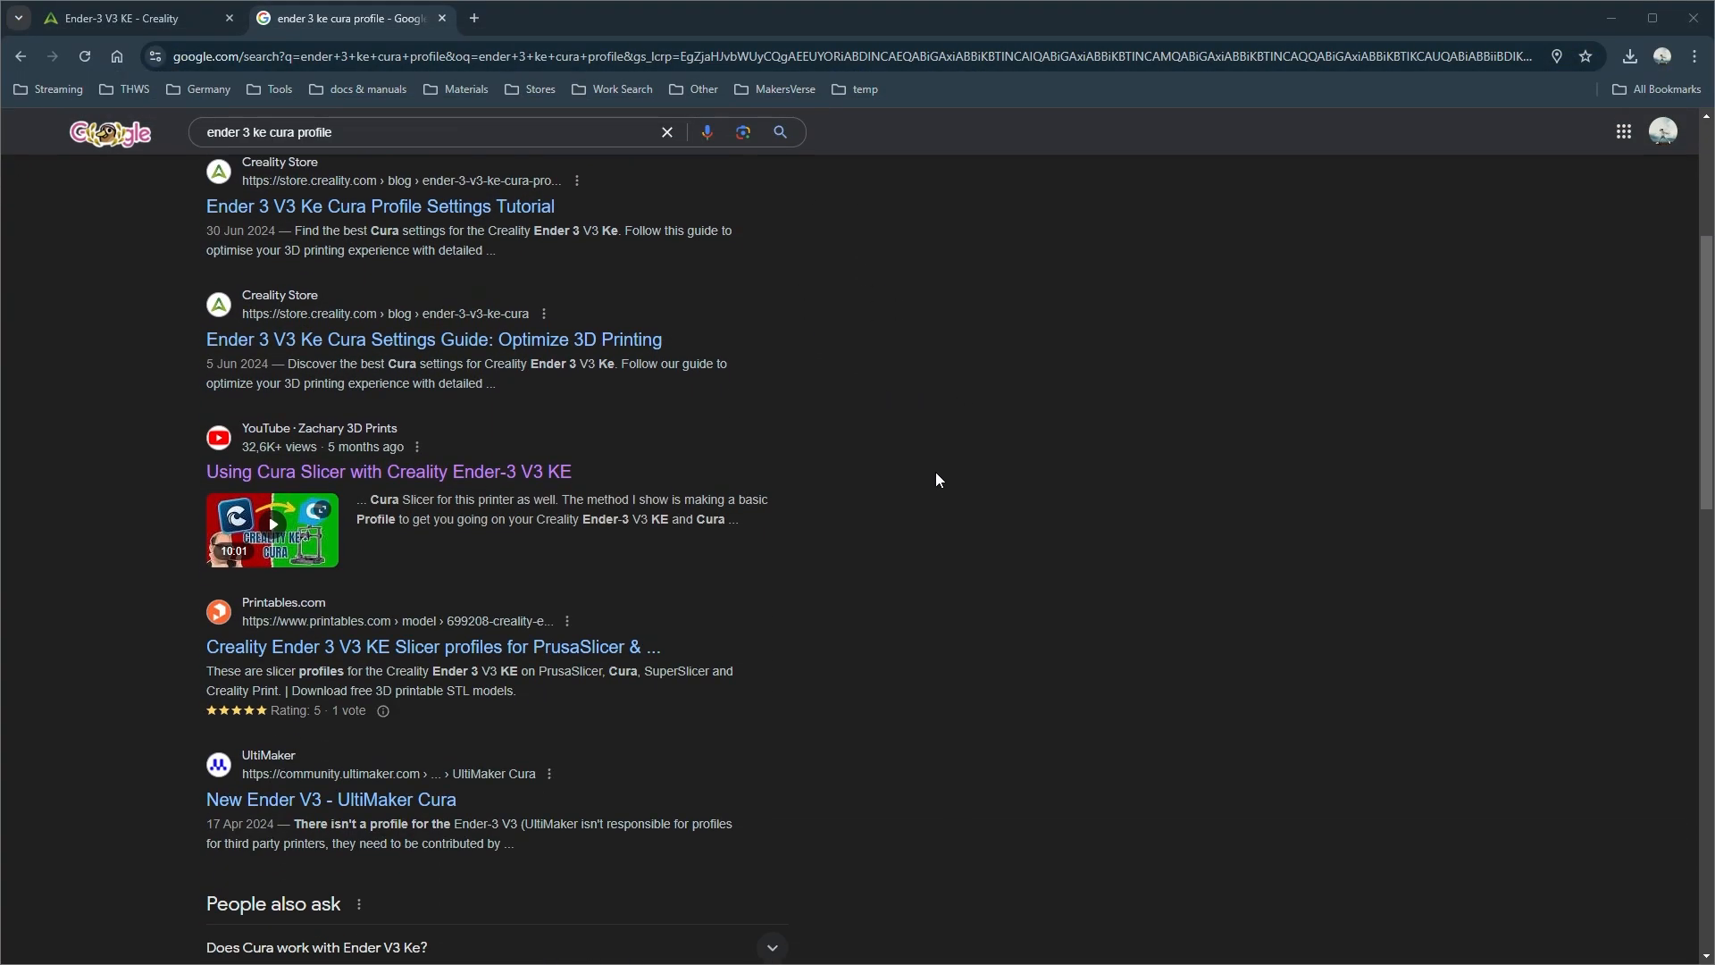
scroll(963, 470, "down", 4)
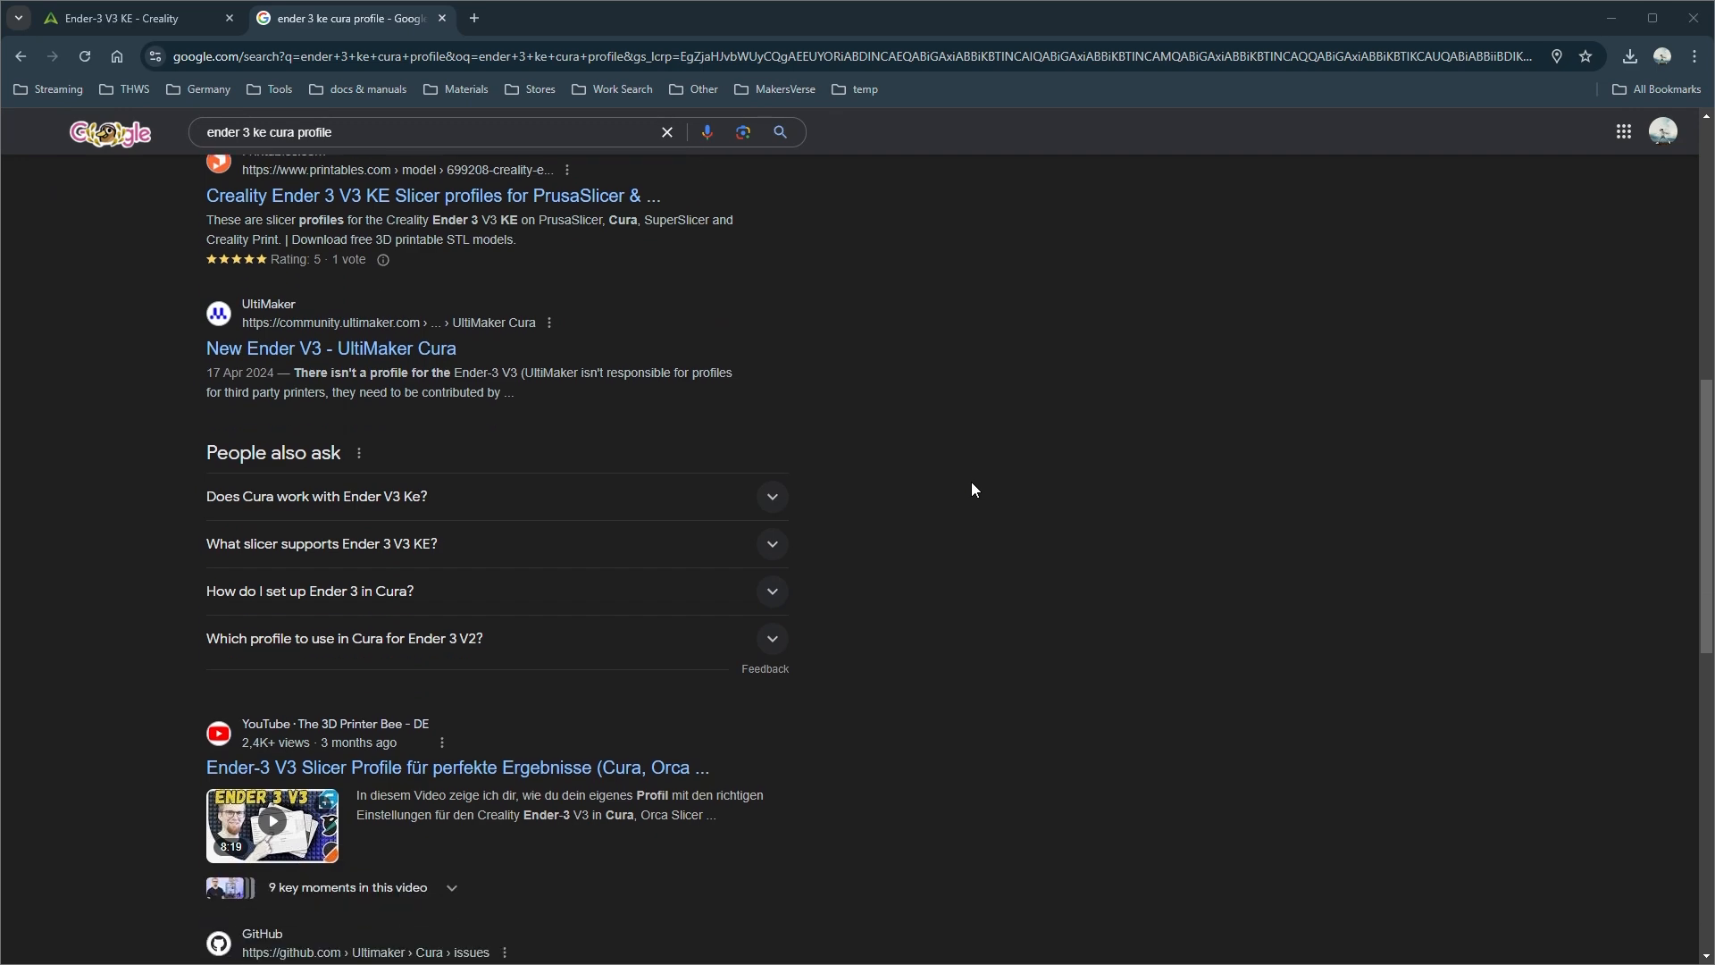
scroll(972, 489, "down", 3)
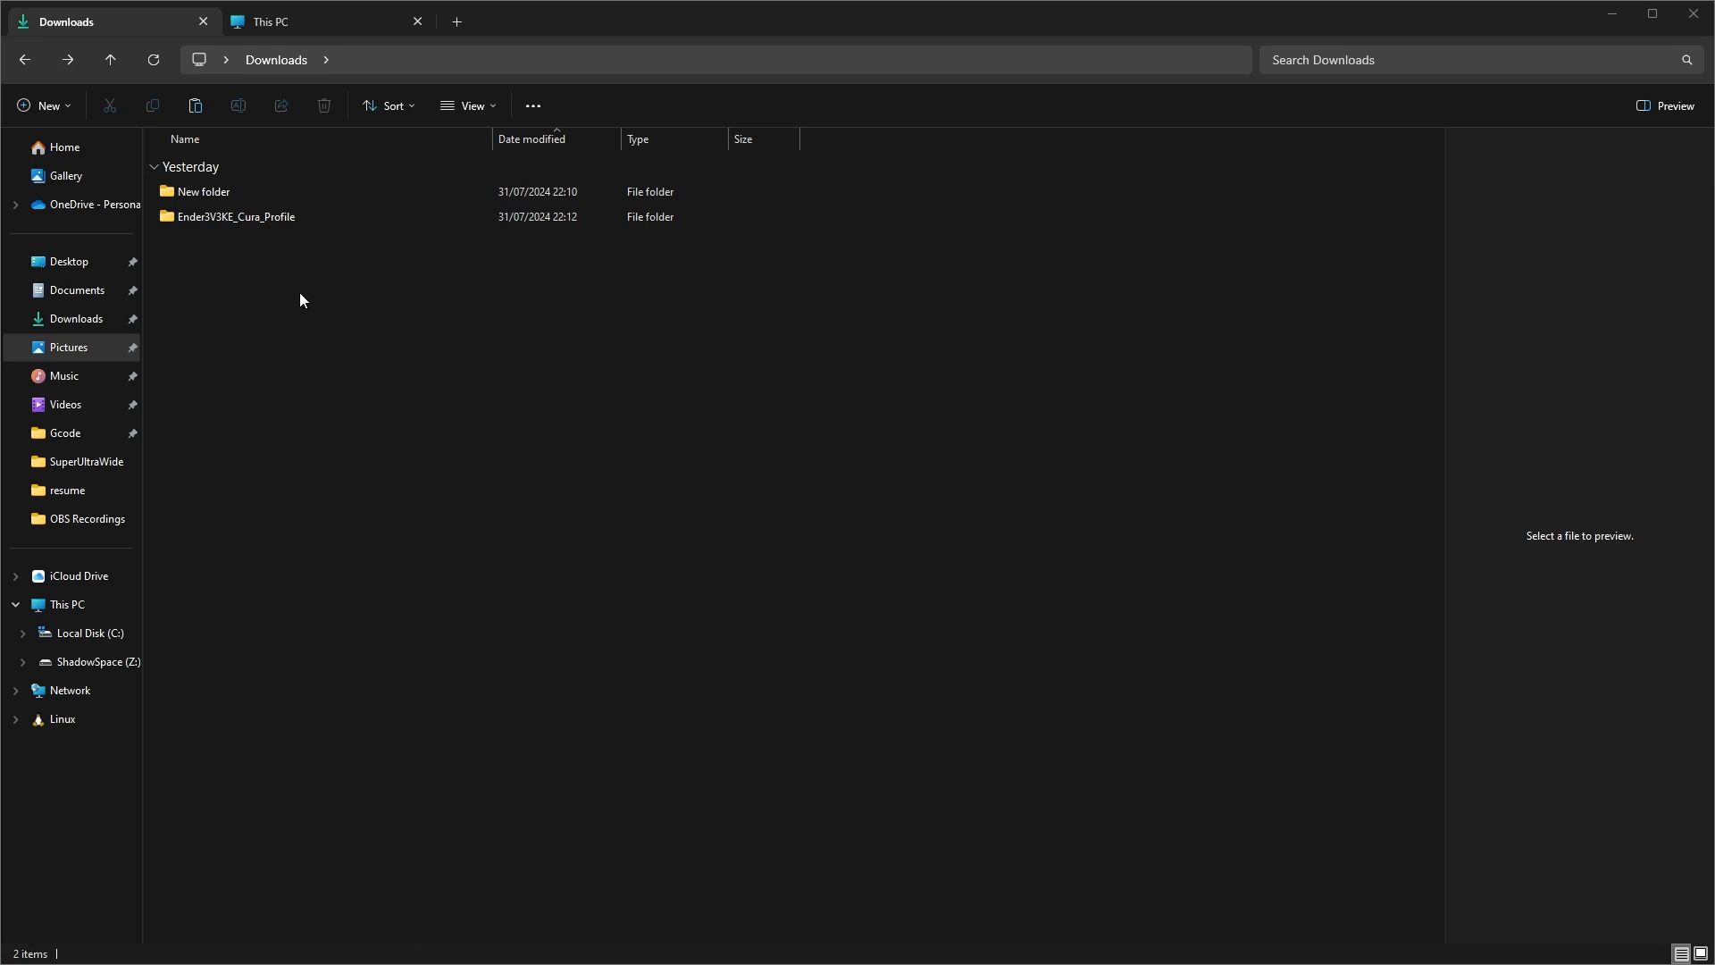
- Copy the creality_ender3v3ke.def.json file from the Ender3V3KE_Cura_Profile folder in Downloads
double_click(264, 222)
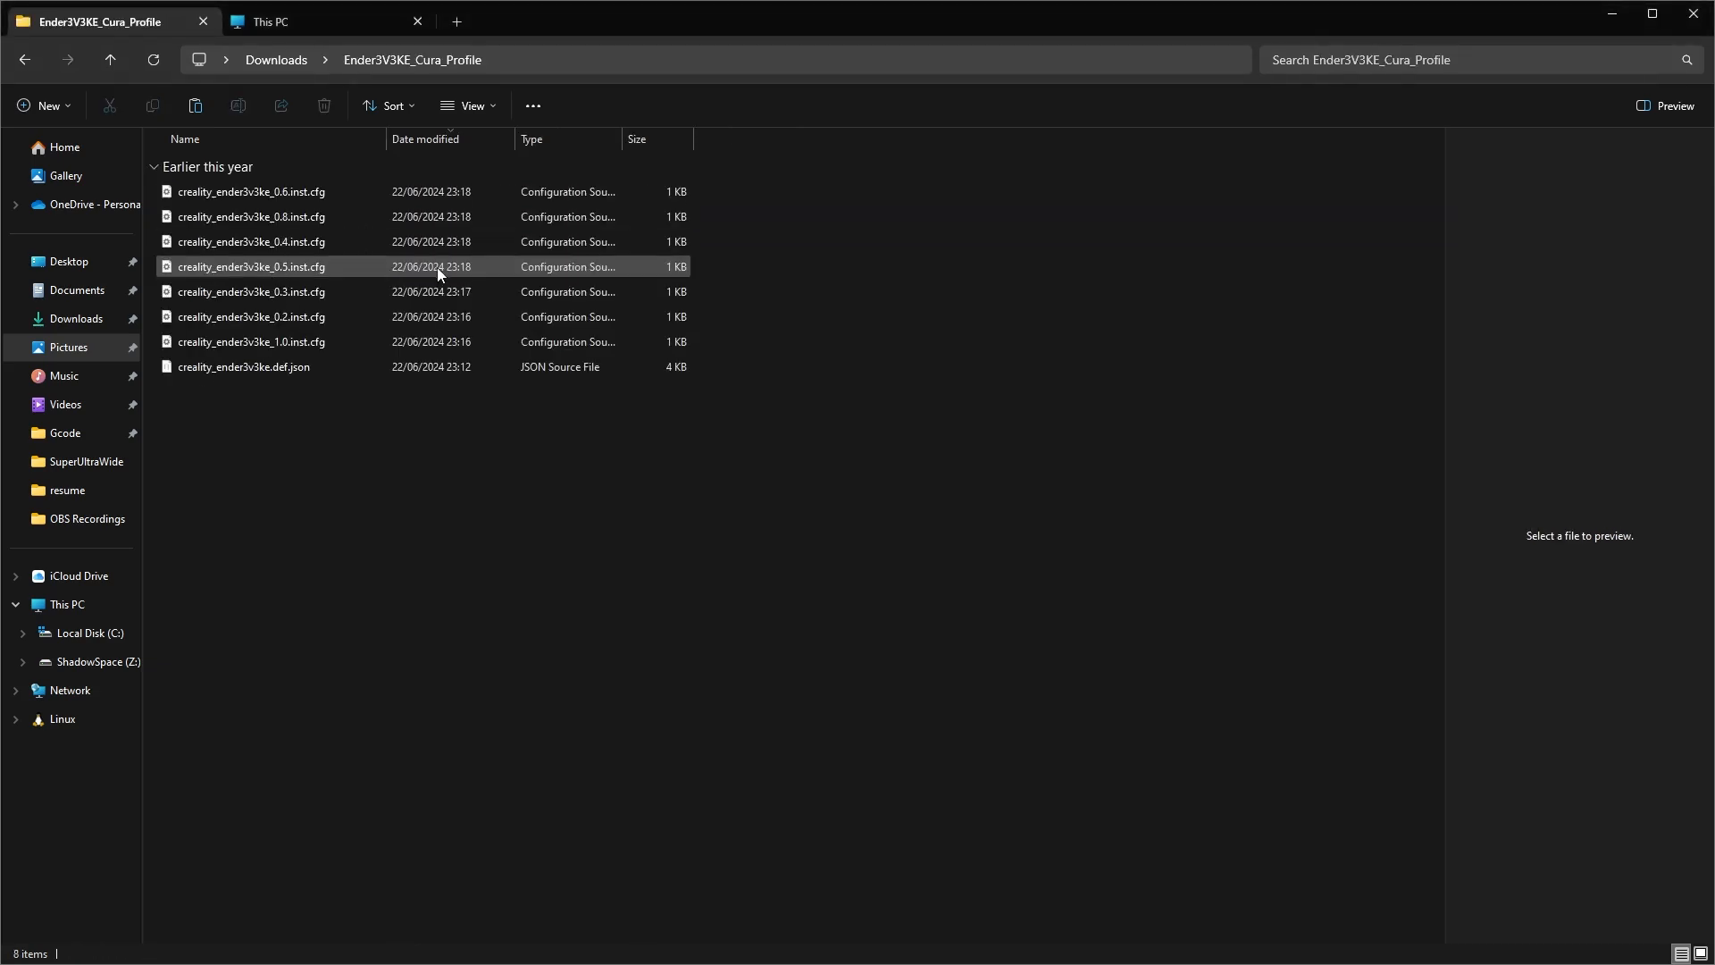
left_click(426, 366)
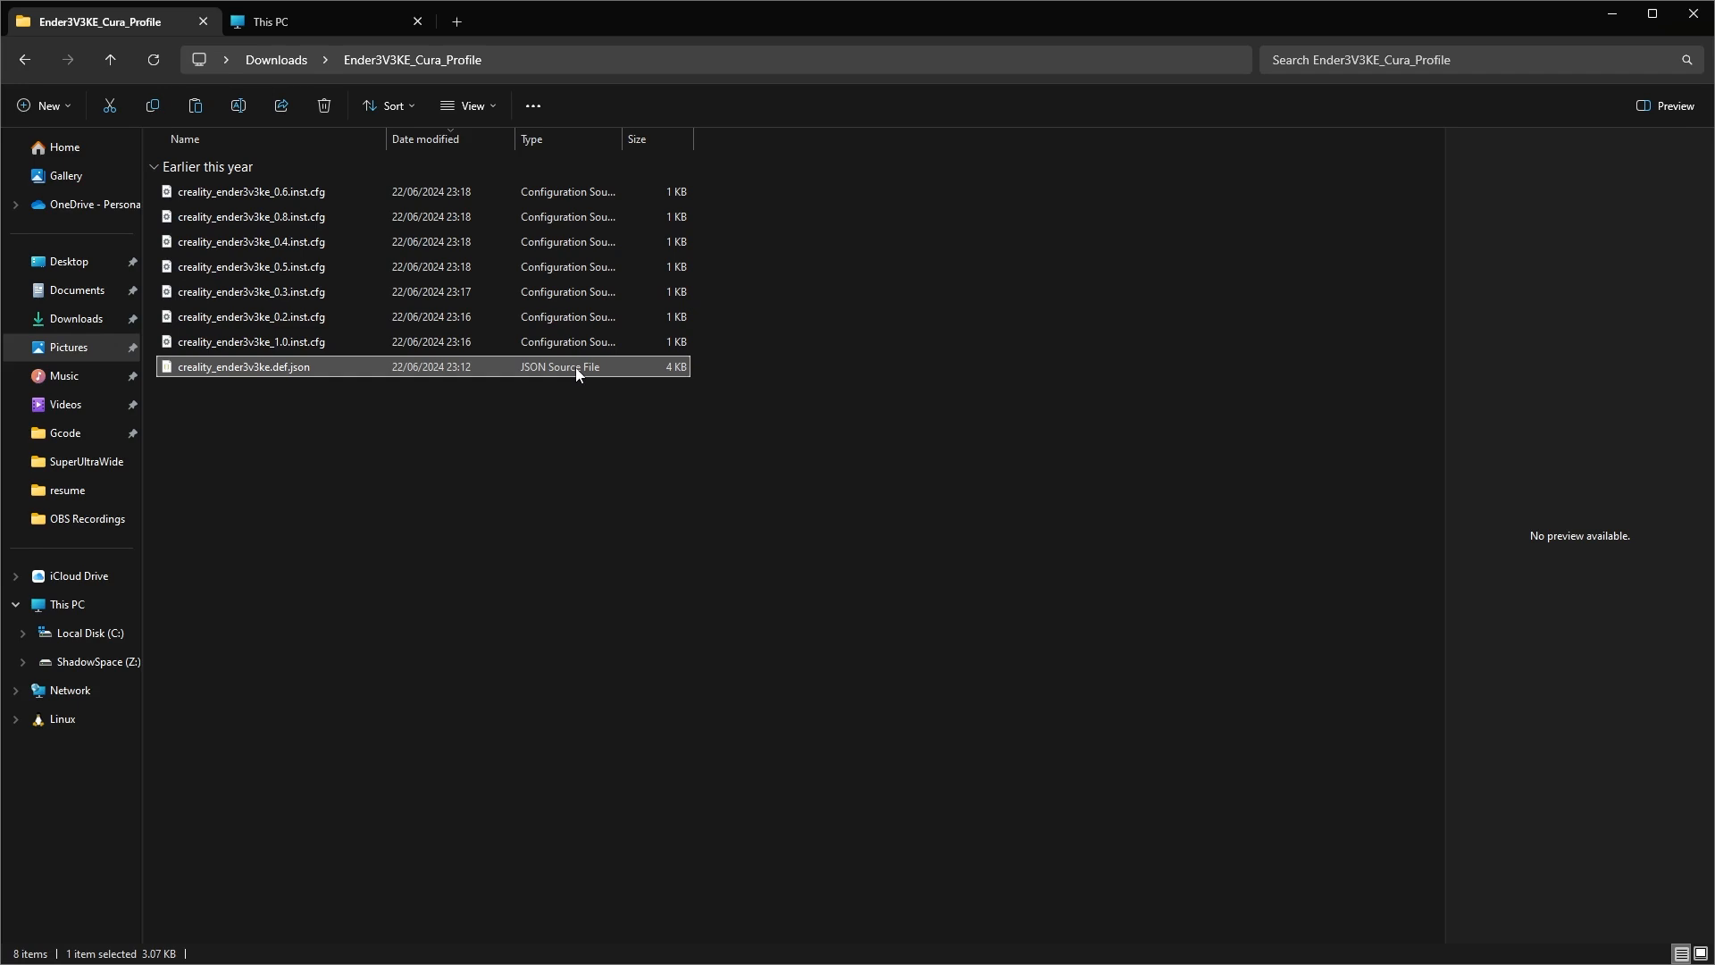
right_click(575, 372)
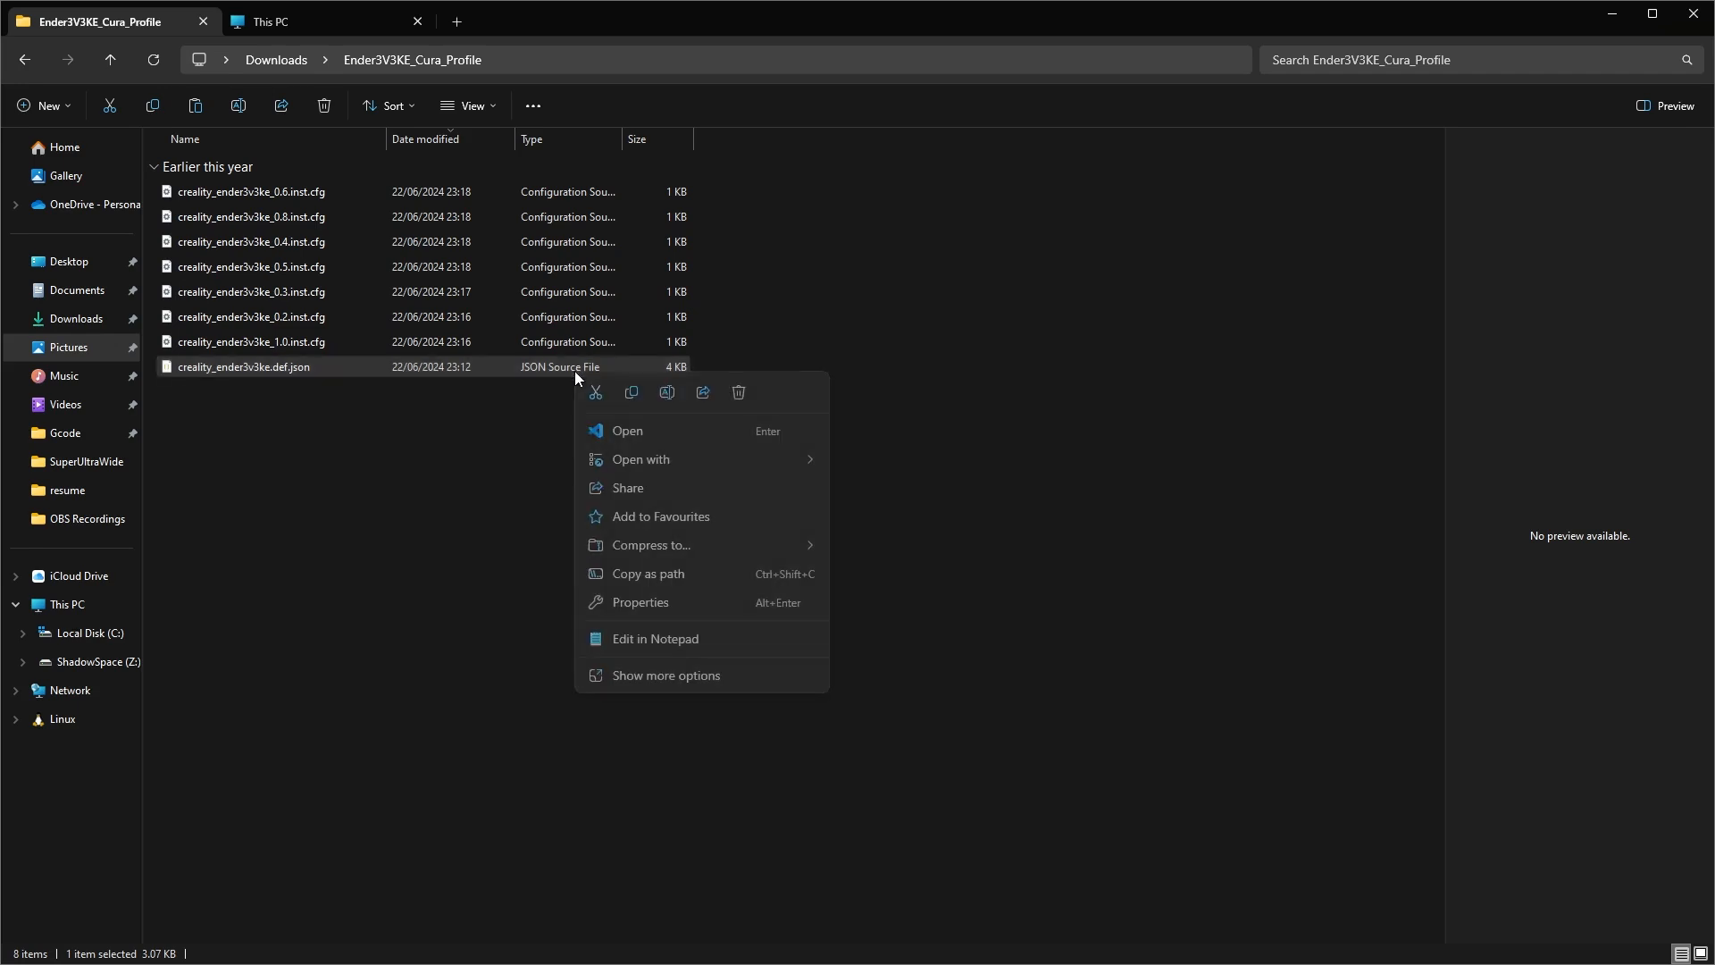
left_click(625, 393)
- Open the Cura resources folder at C:\Program Files\UltiMaker Cura 5.7.2\share\cura\resources
left_click(298, 27)
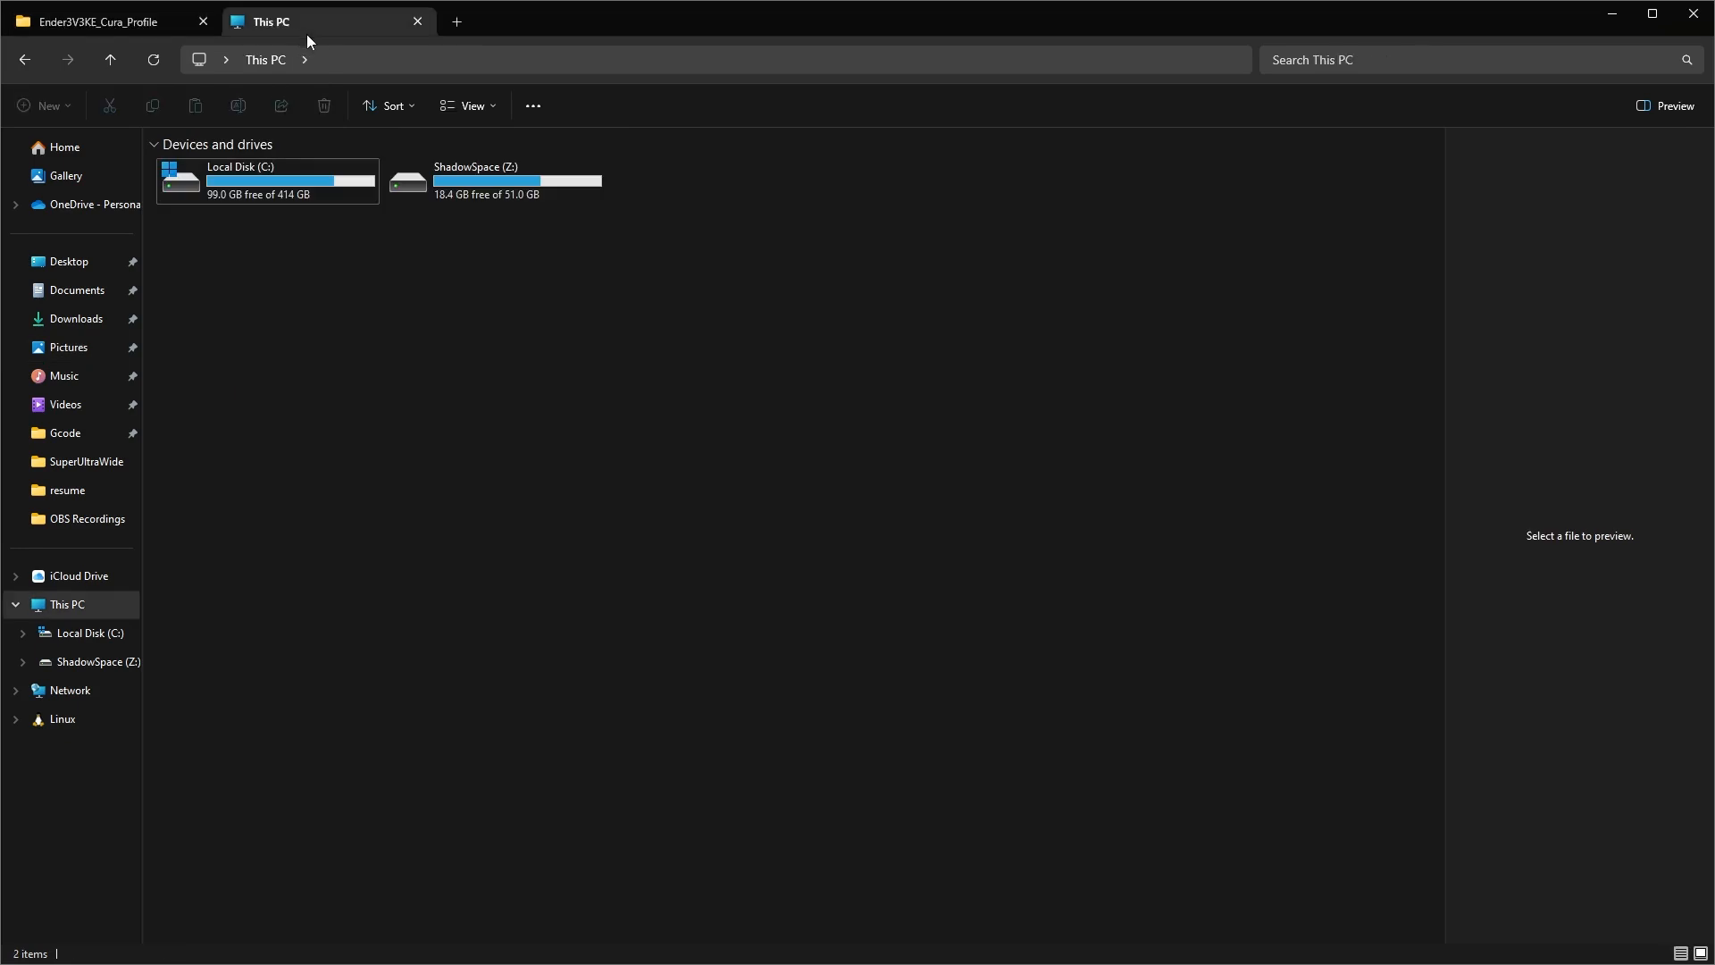
double_click(300, 195)
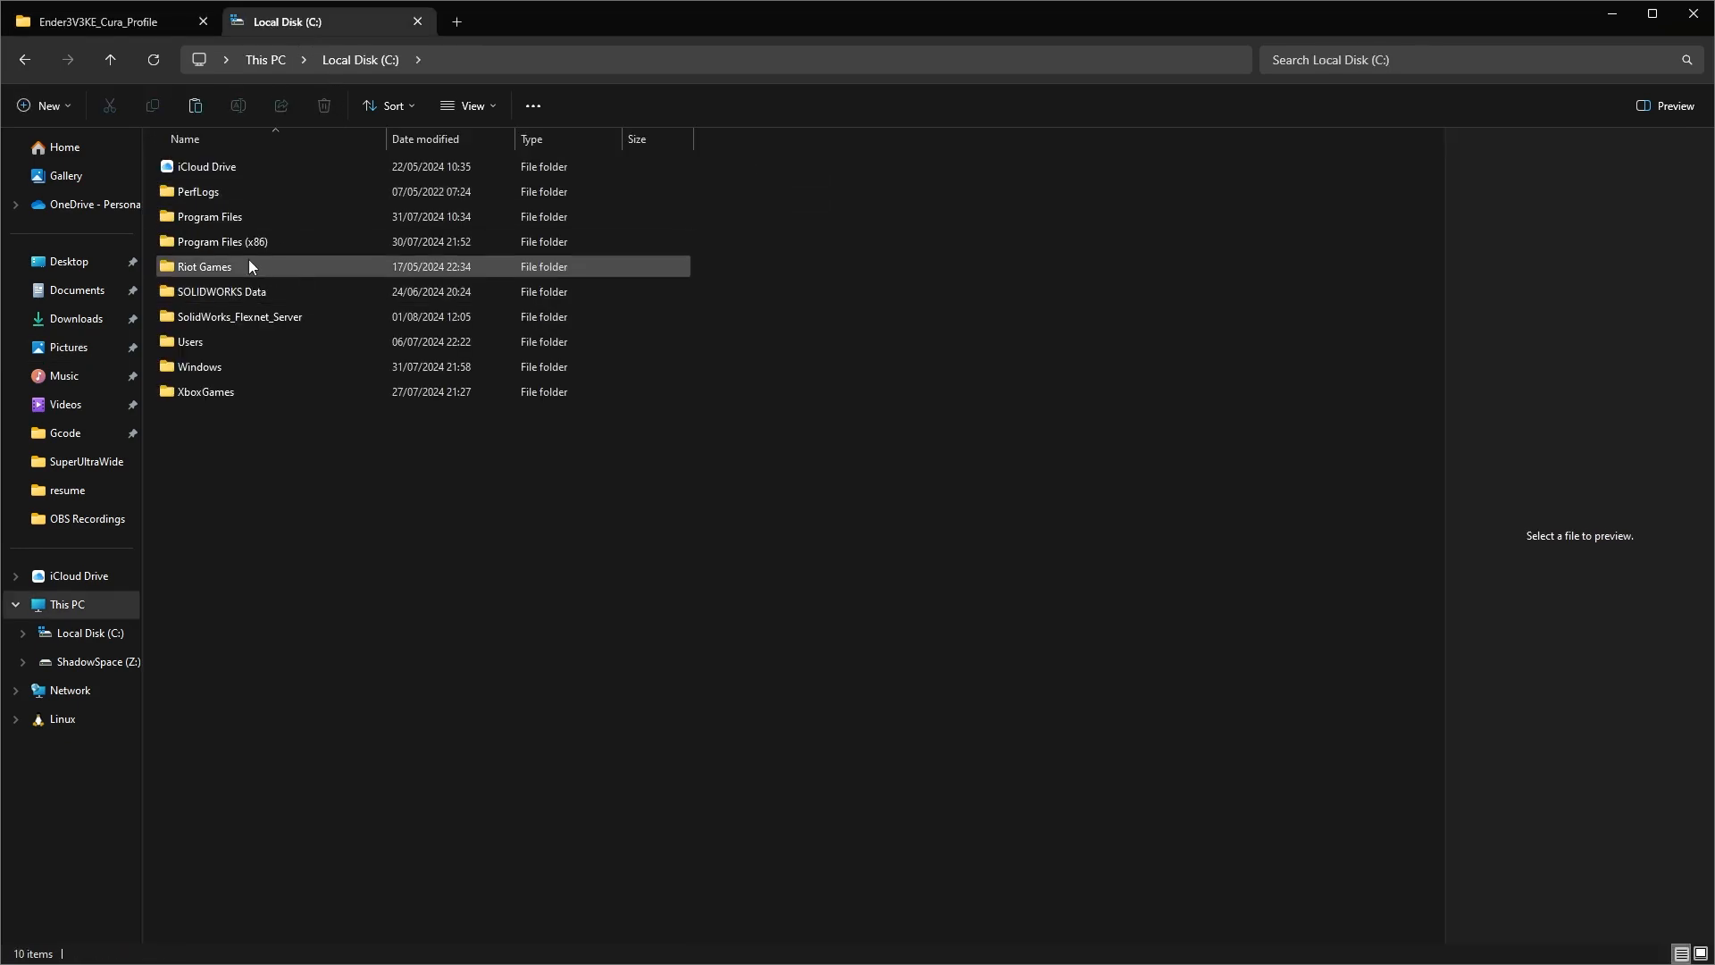
left_click(263, 222)
double_click(262, 223)
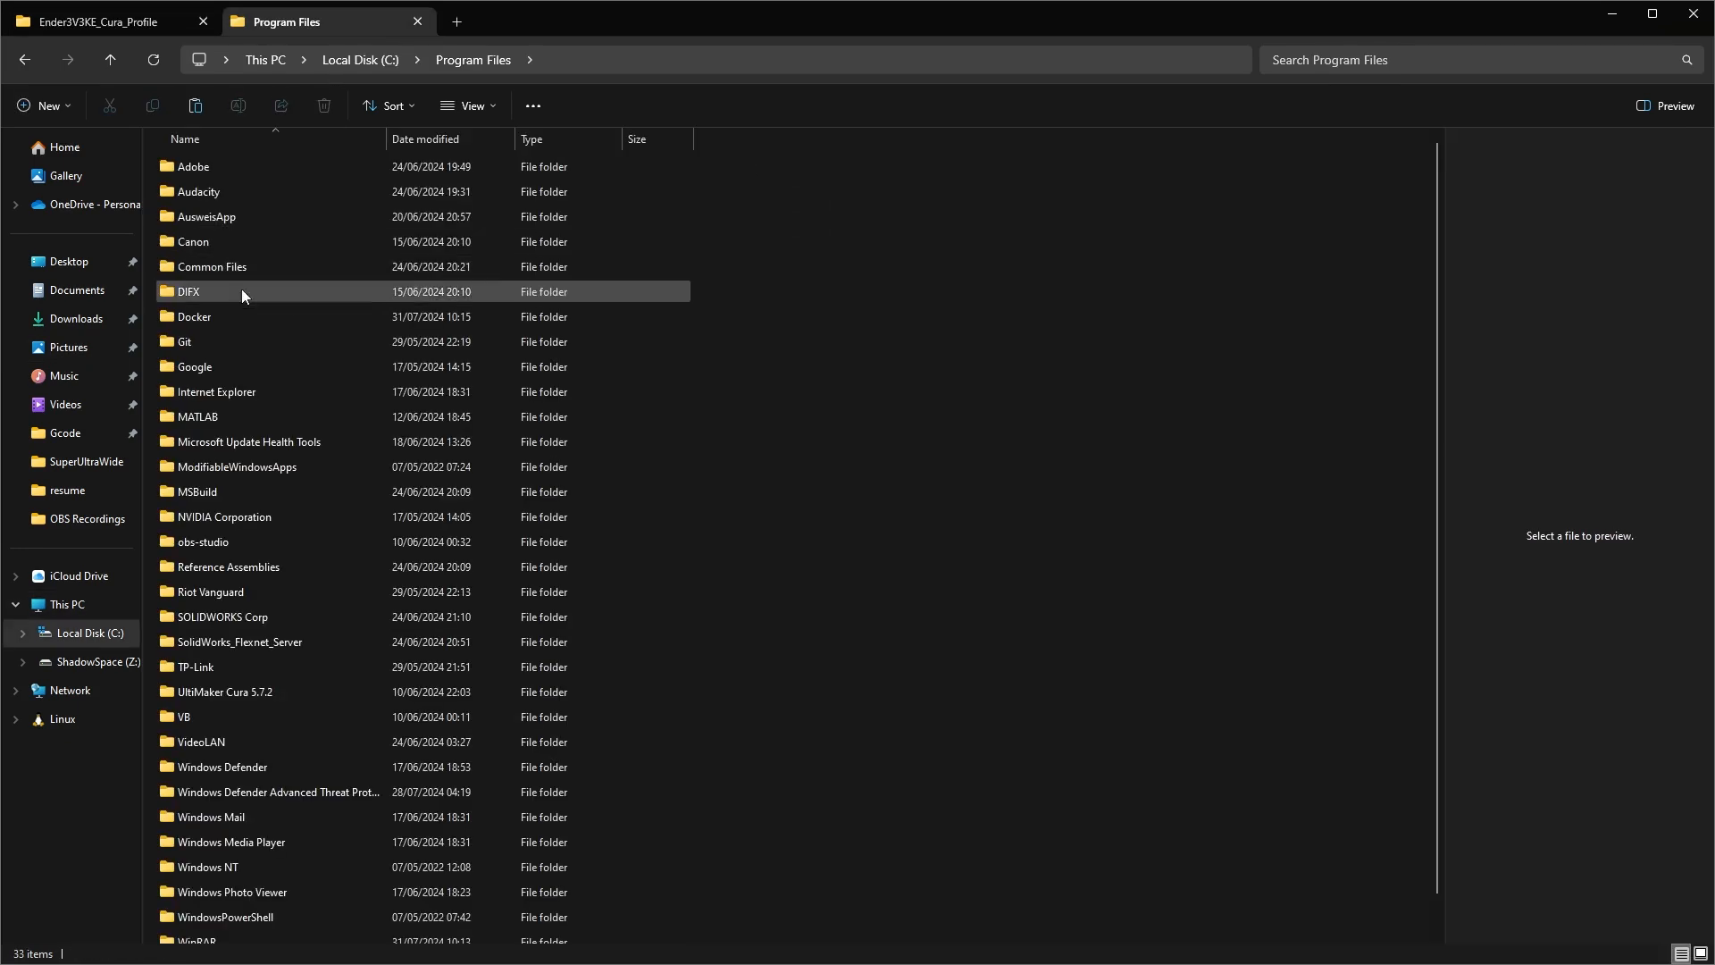
double_click(298, 695)
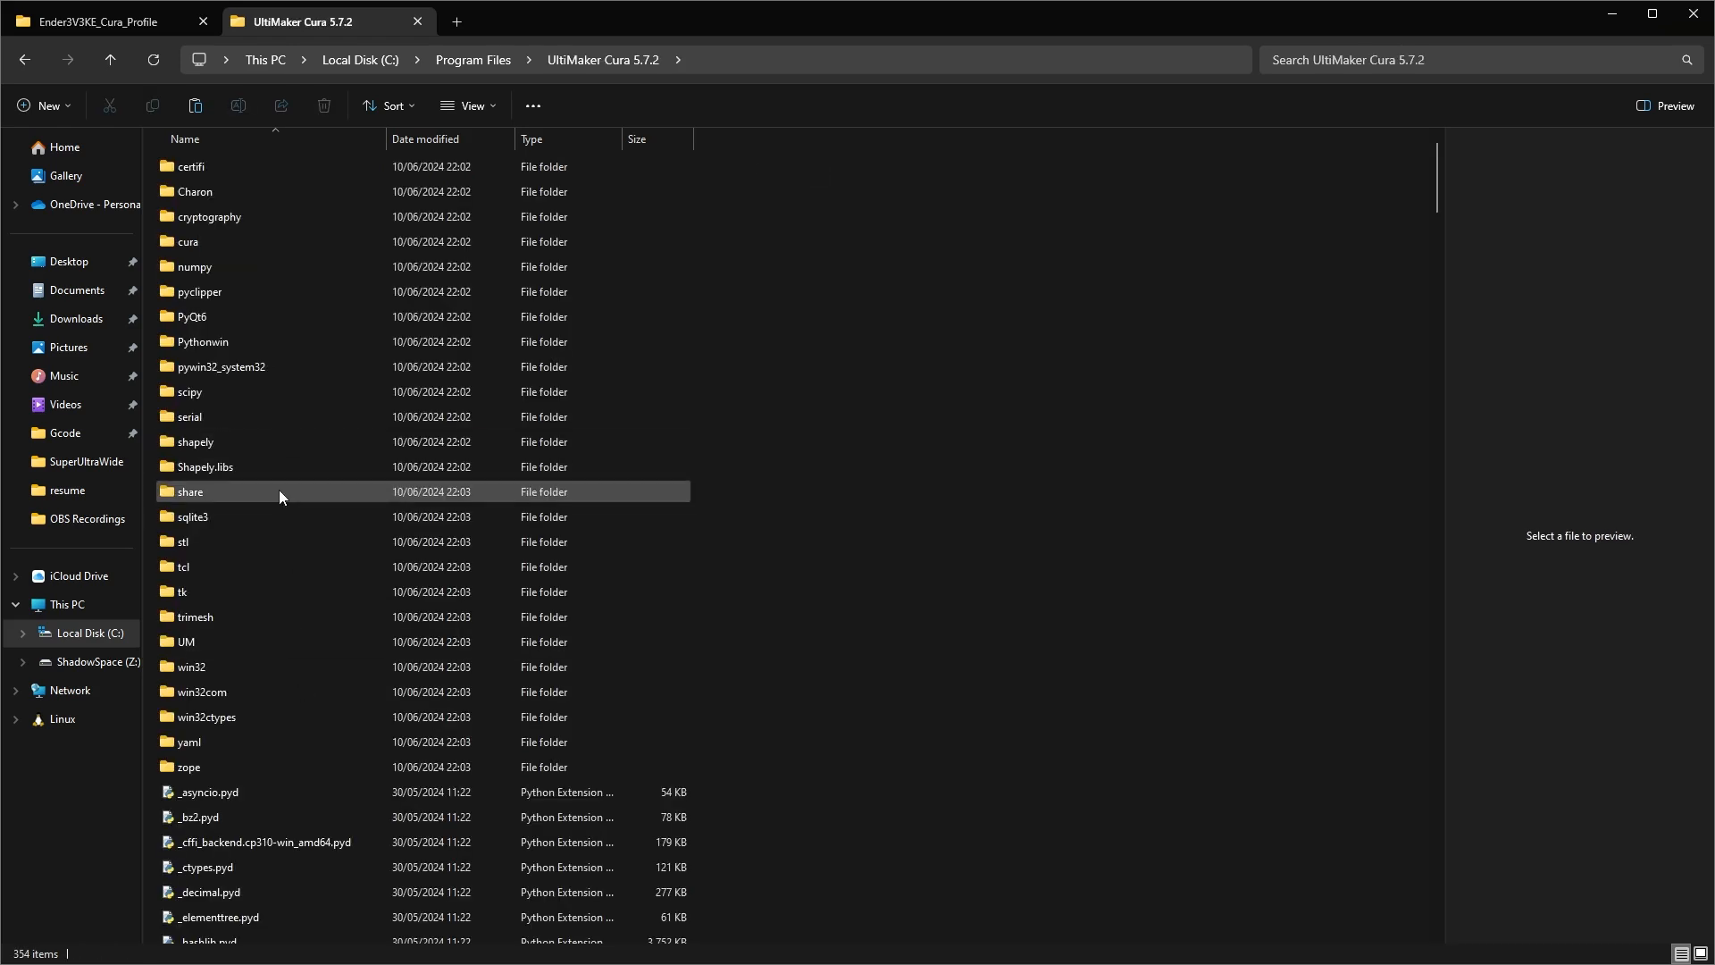
double_click(278, 489)
double_click(189, 167)
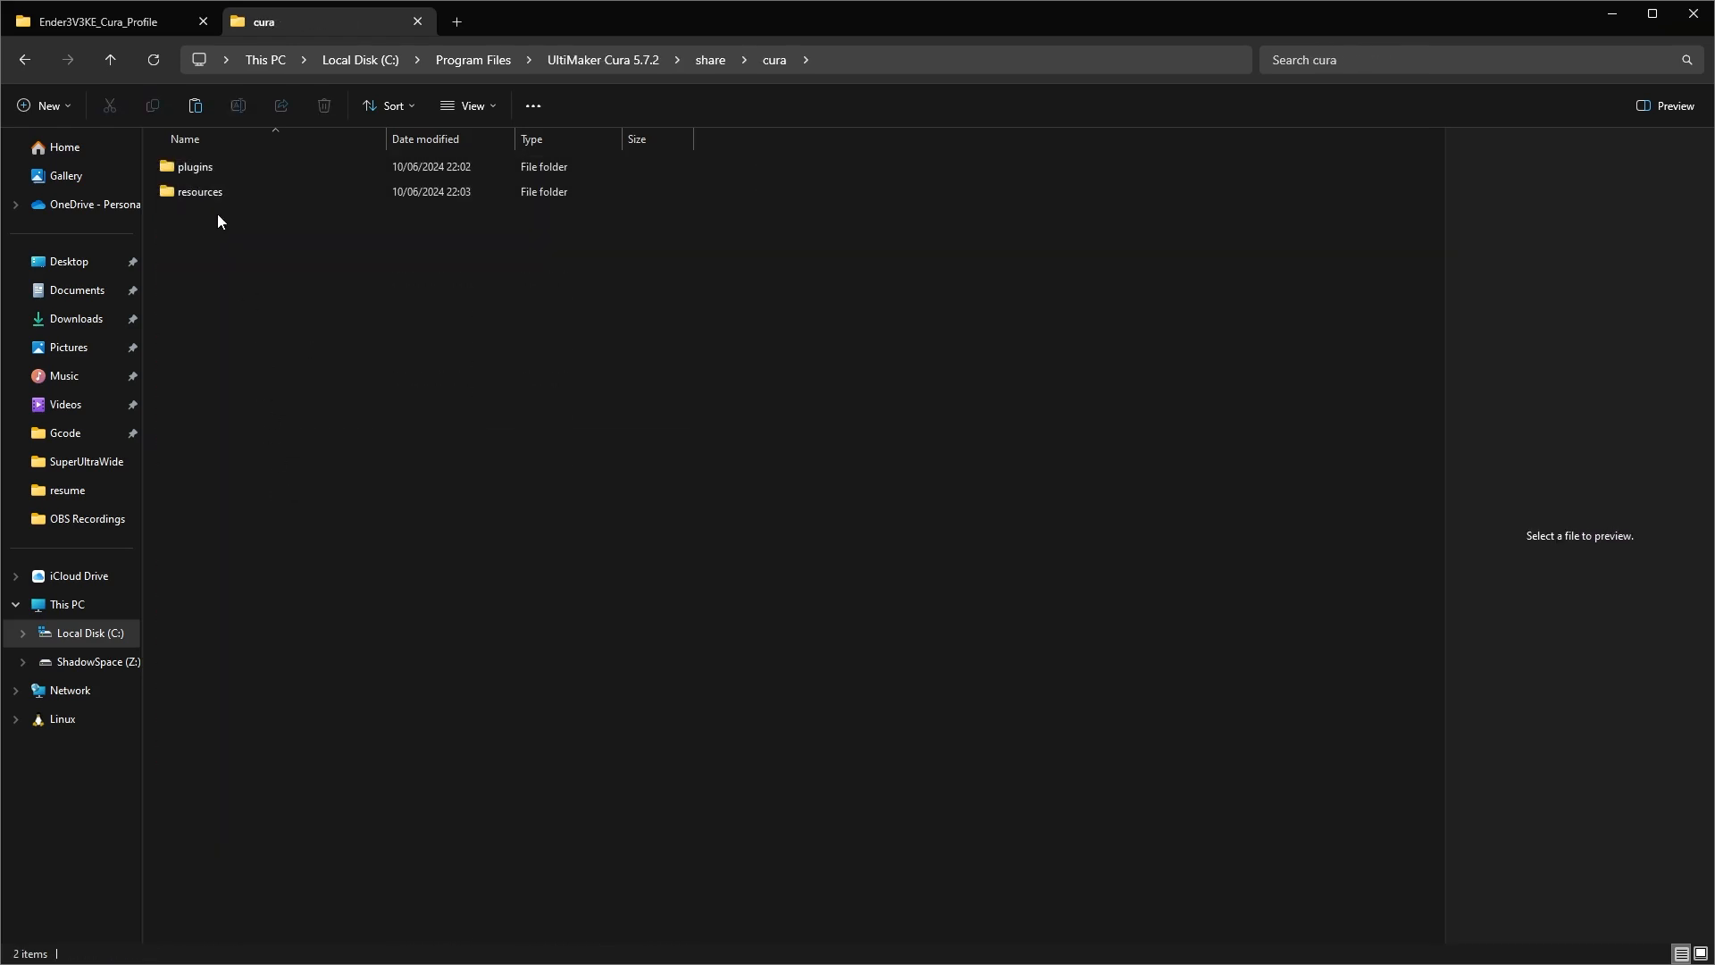
double_click(231, 192)
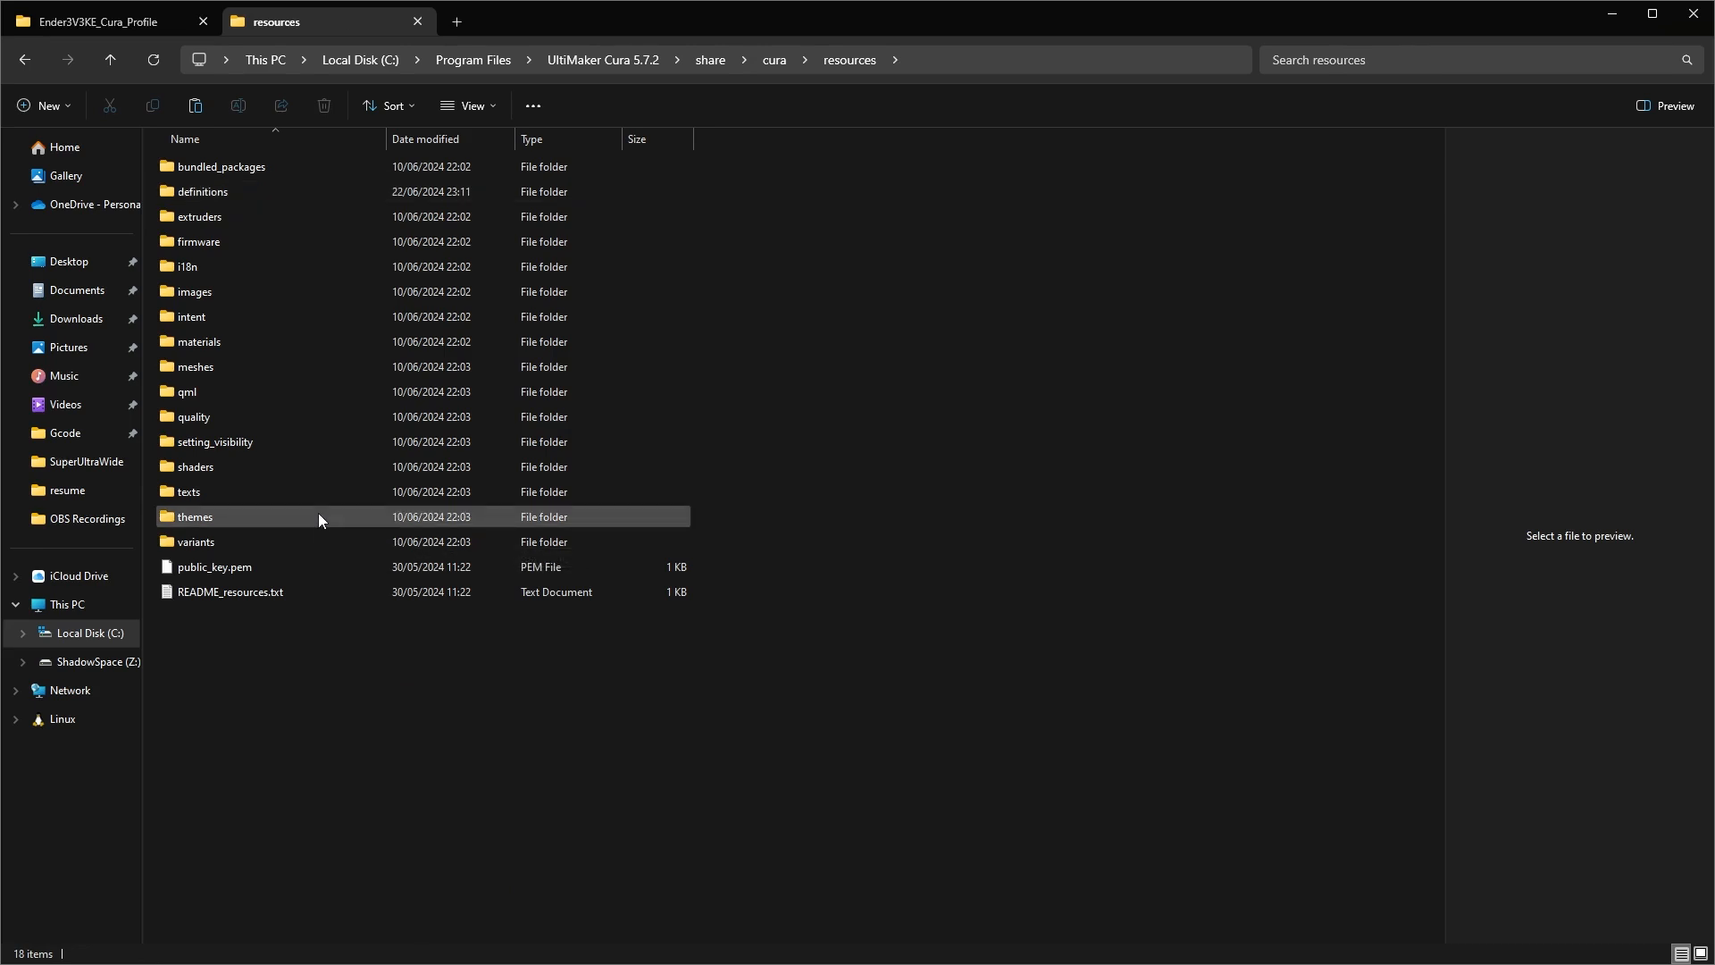
- Paste the copied printer definition file into the definitions folder, skipping it if a file of that name already exists
left_click(317, 537)
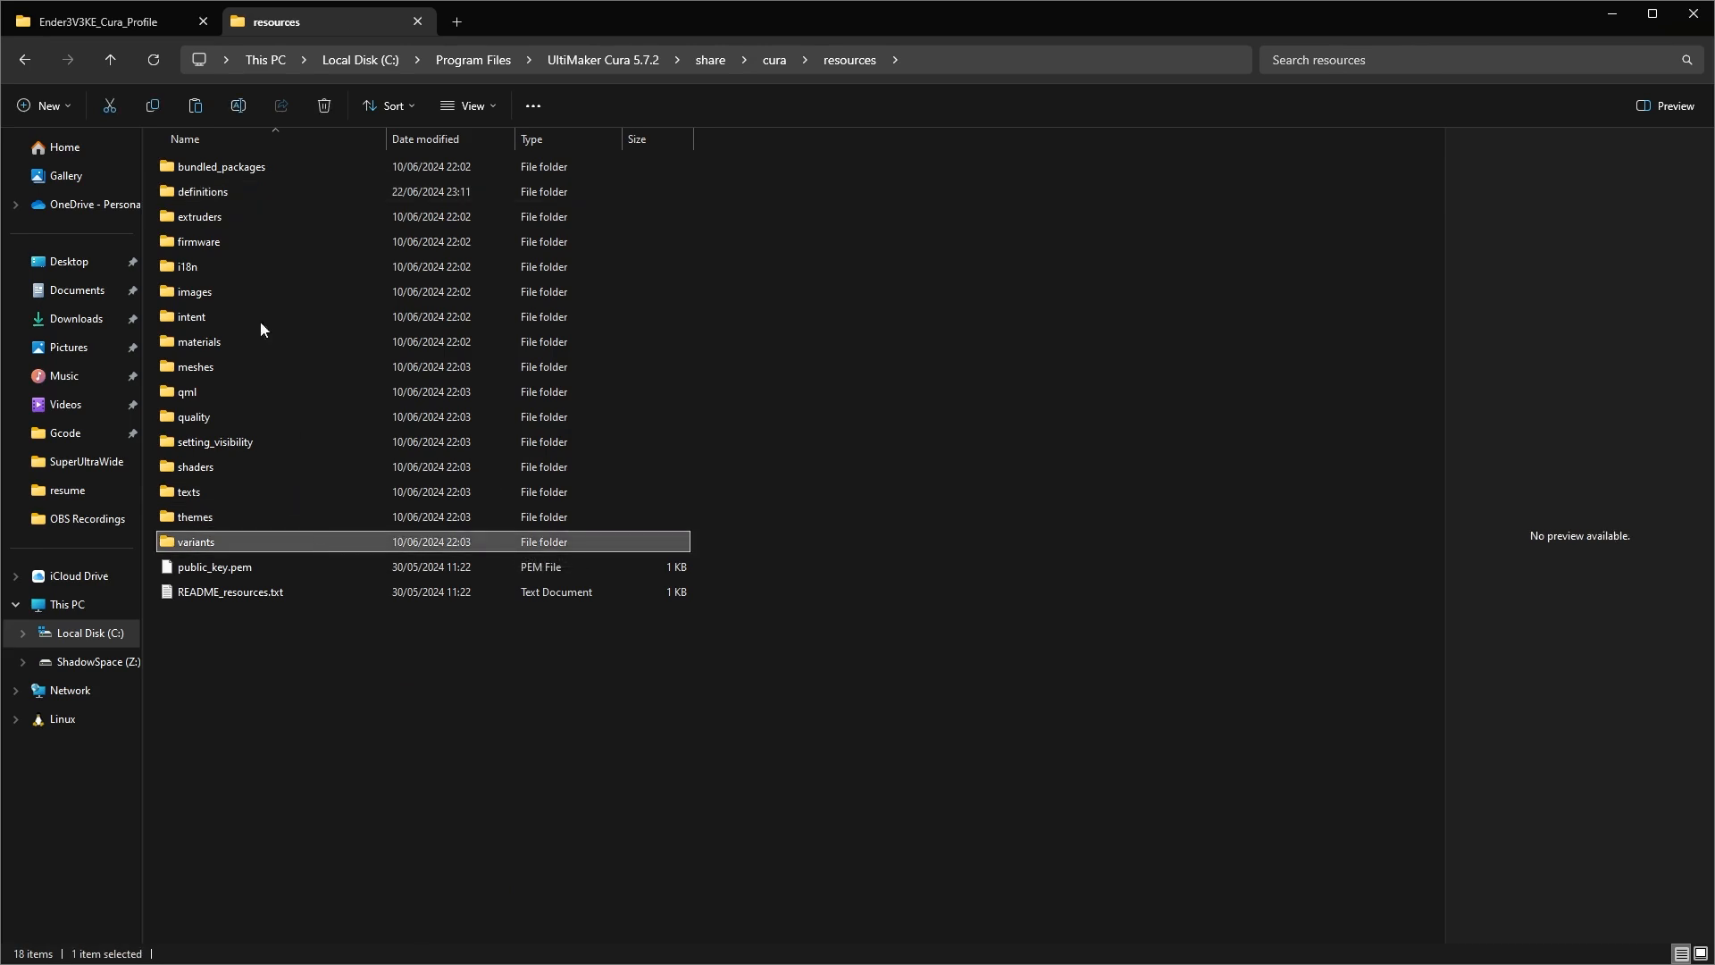
left_click(250, 191)
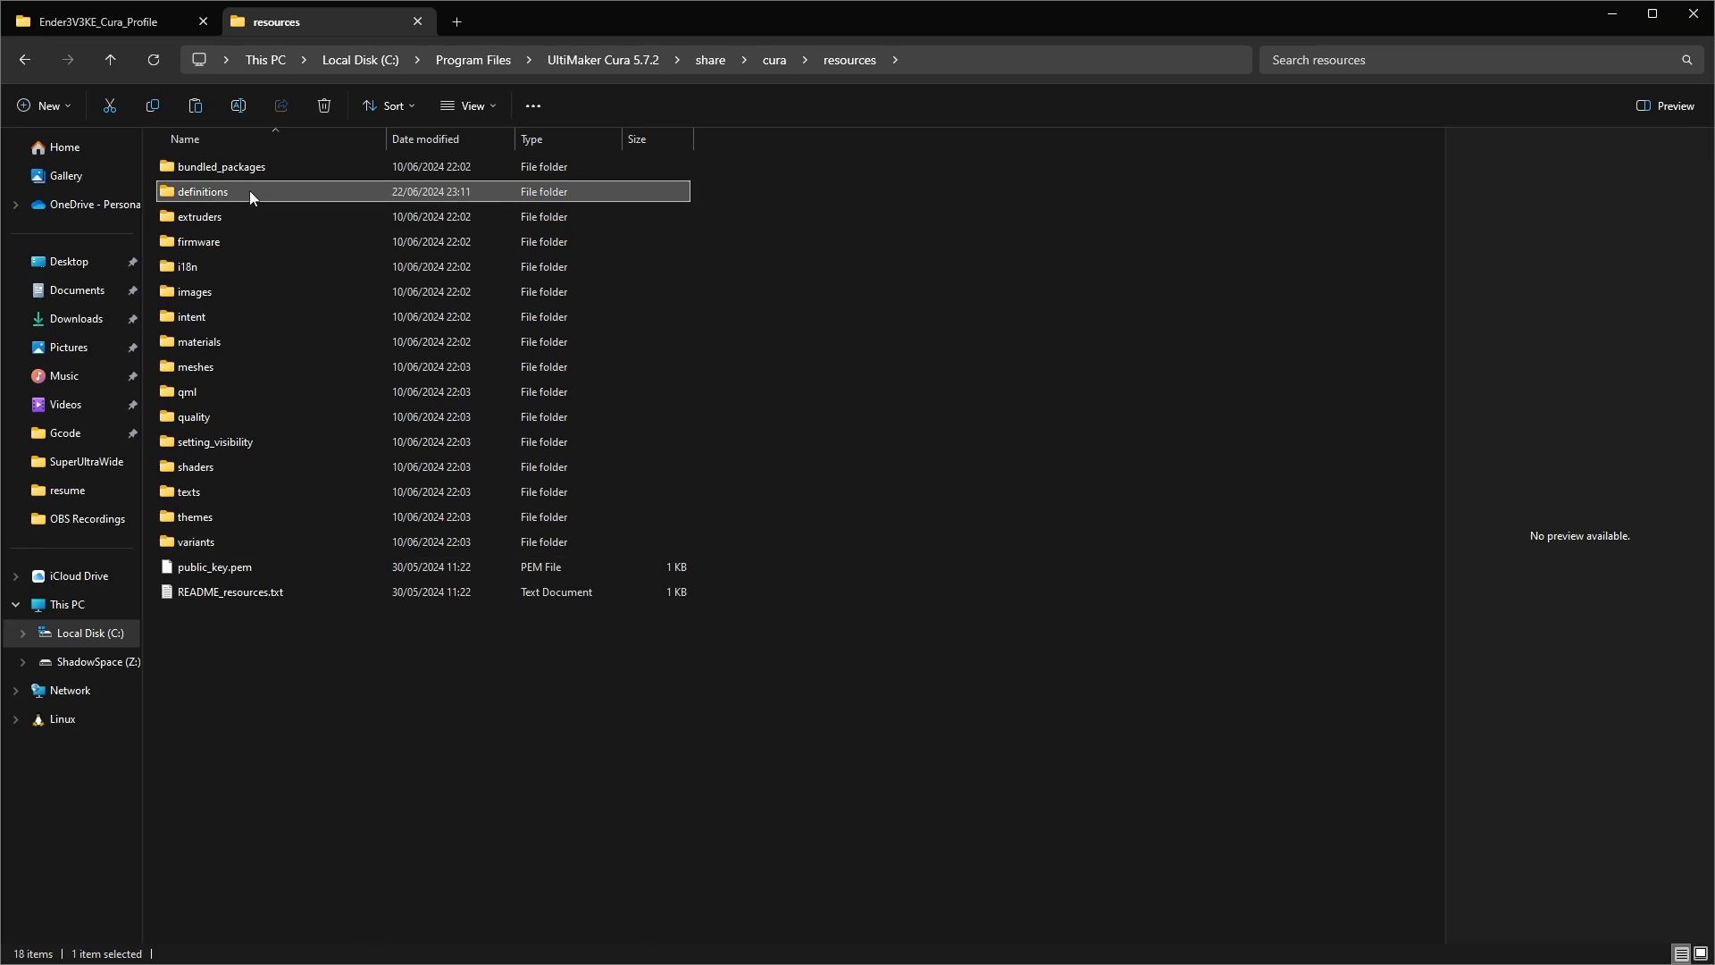
double_click(249, 191)
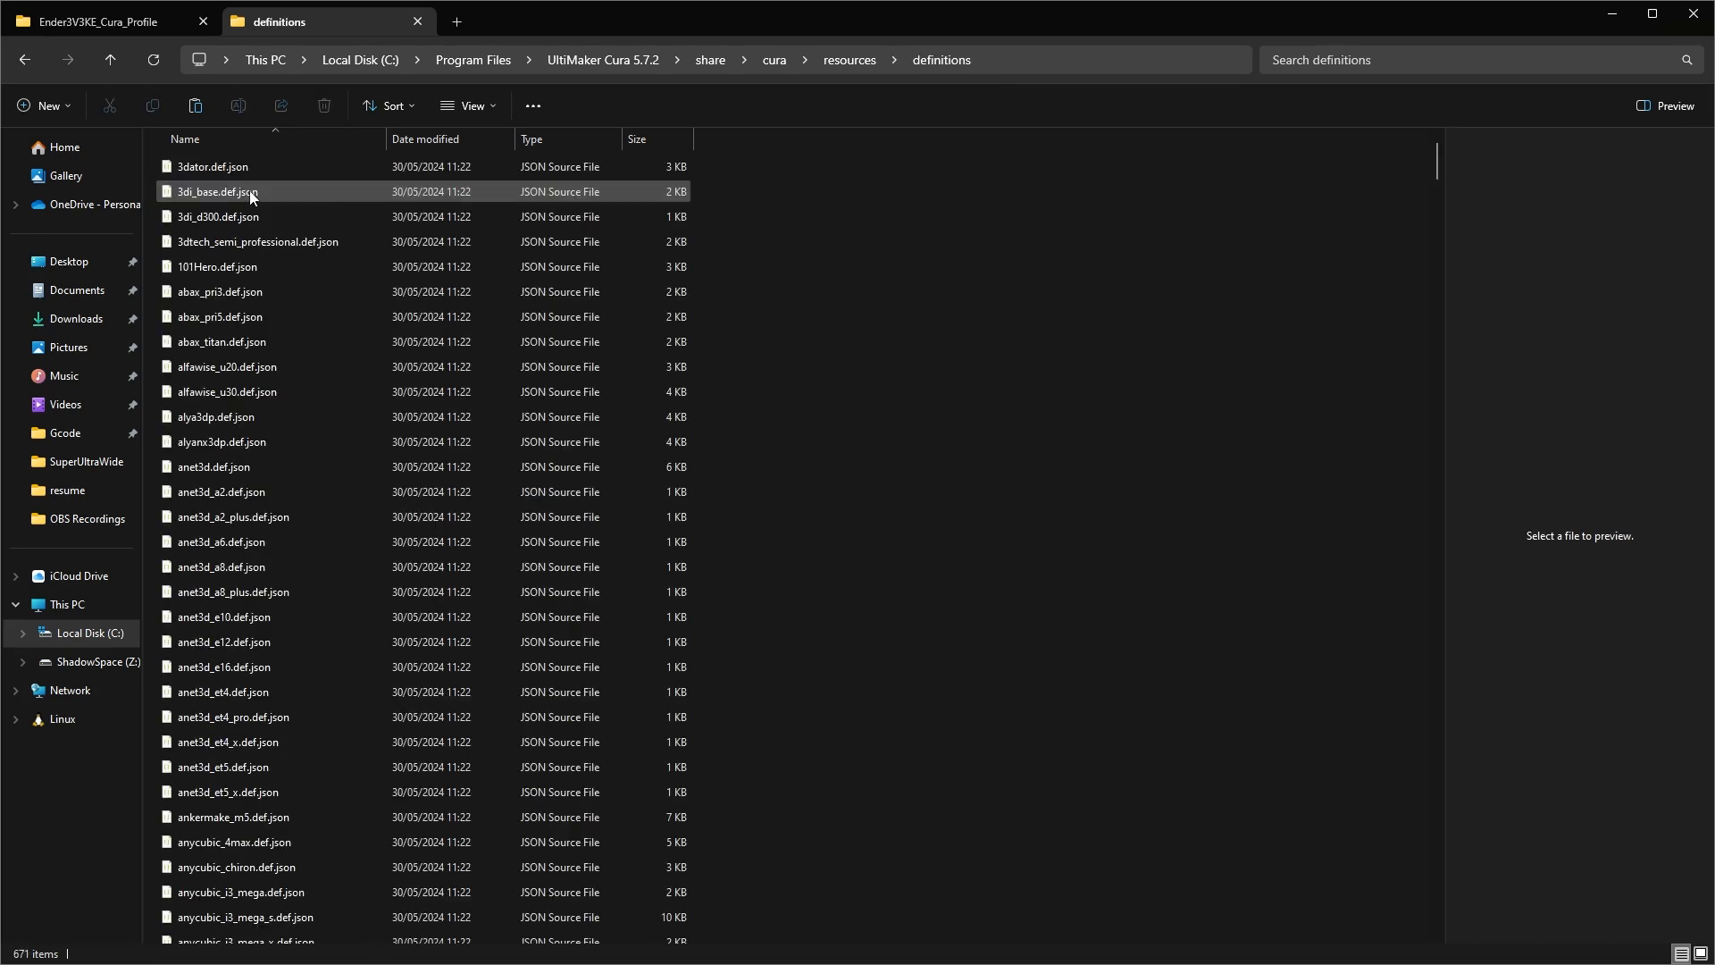
right_click(911, 329)
left_click(930, 348)
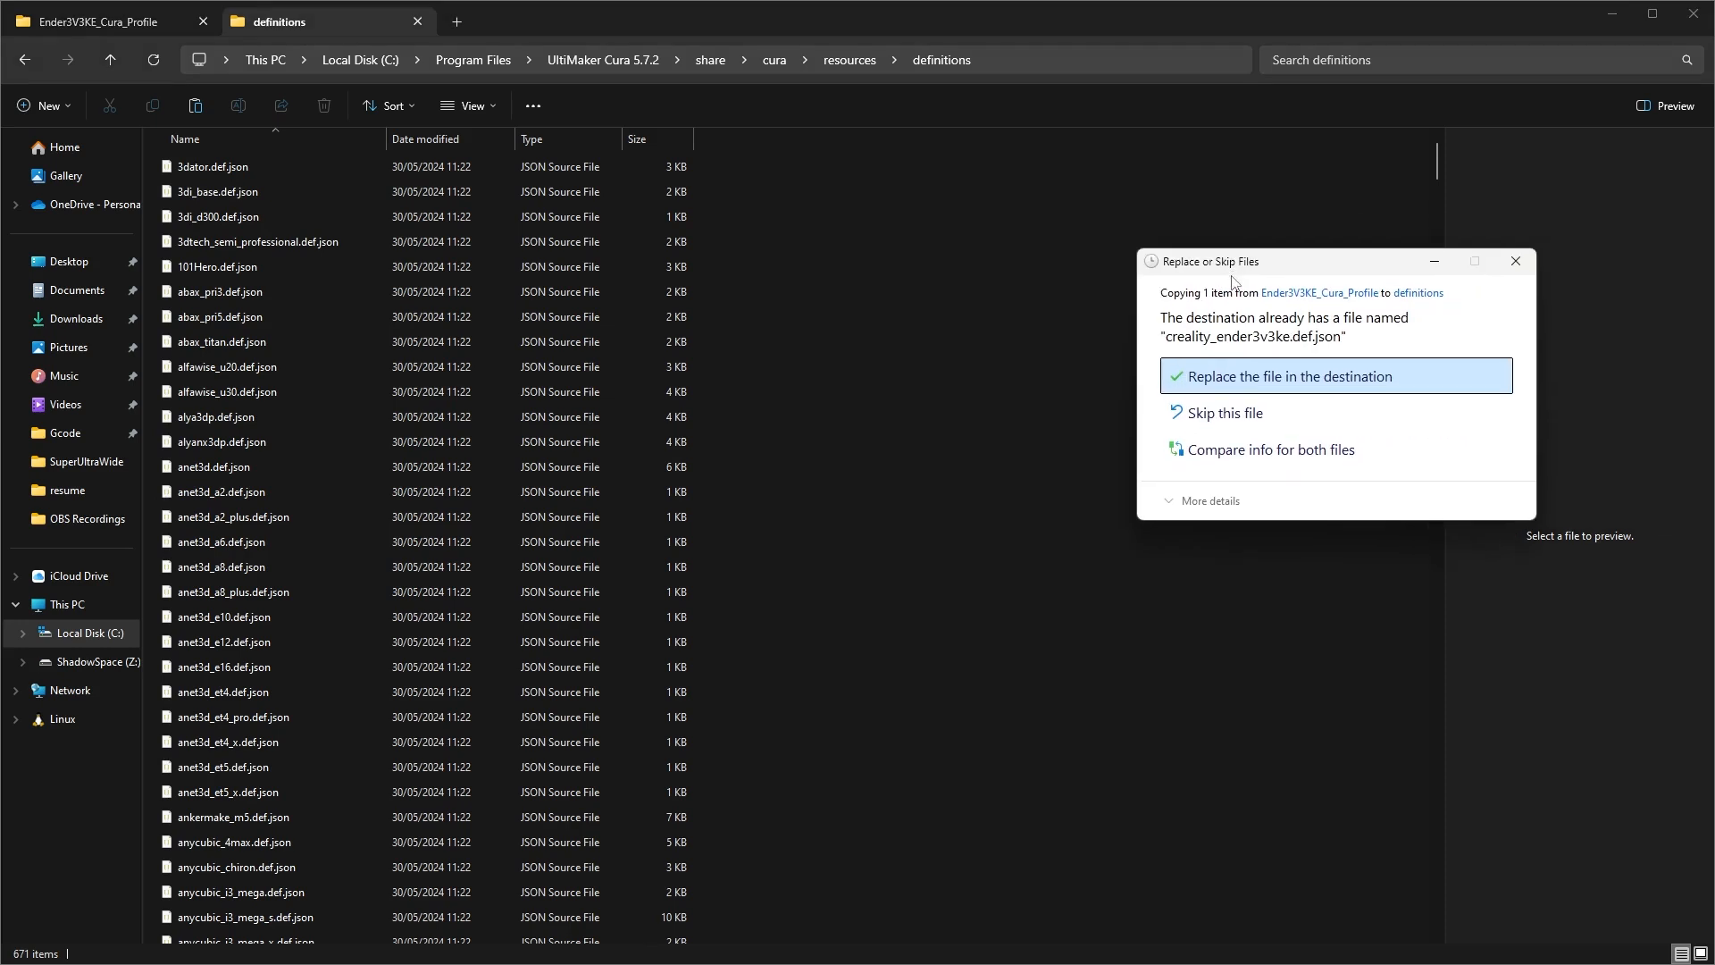
left_click(1261, 420)
left_click_drag(857, 253, 550, 614)
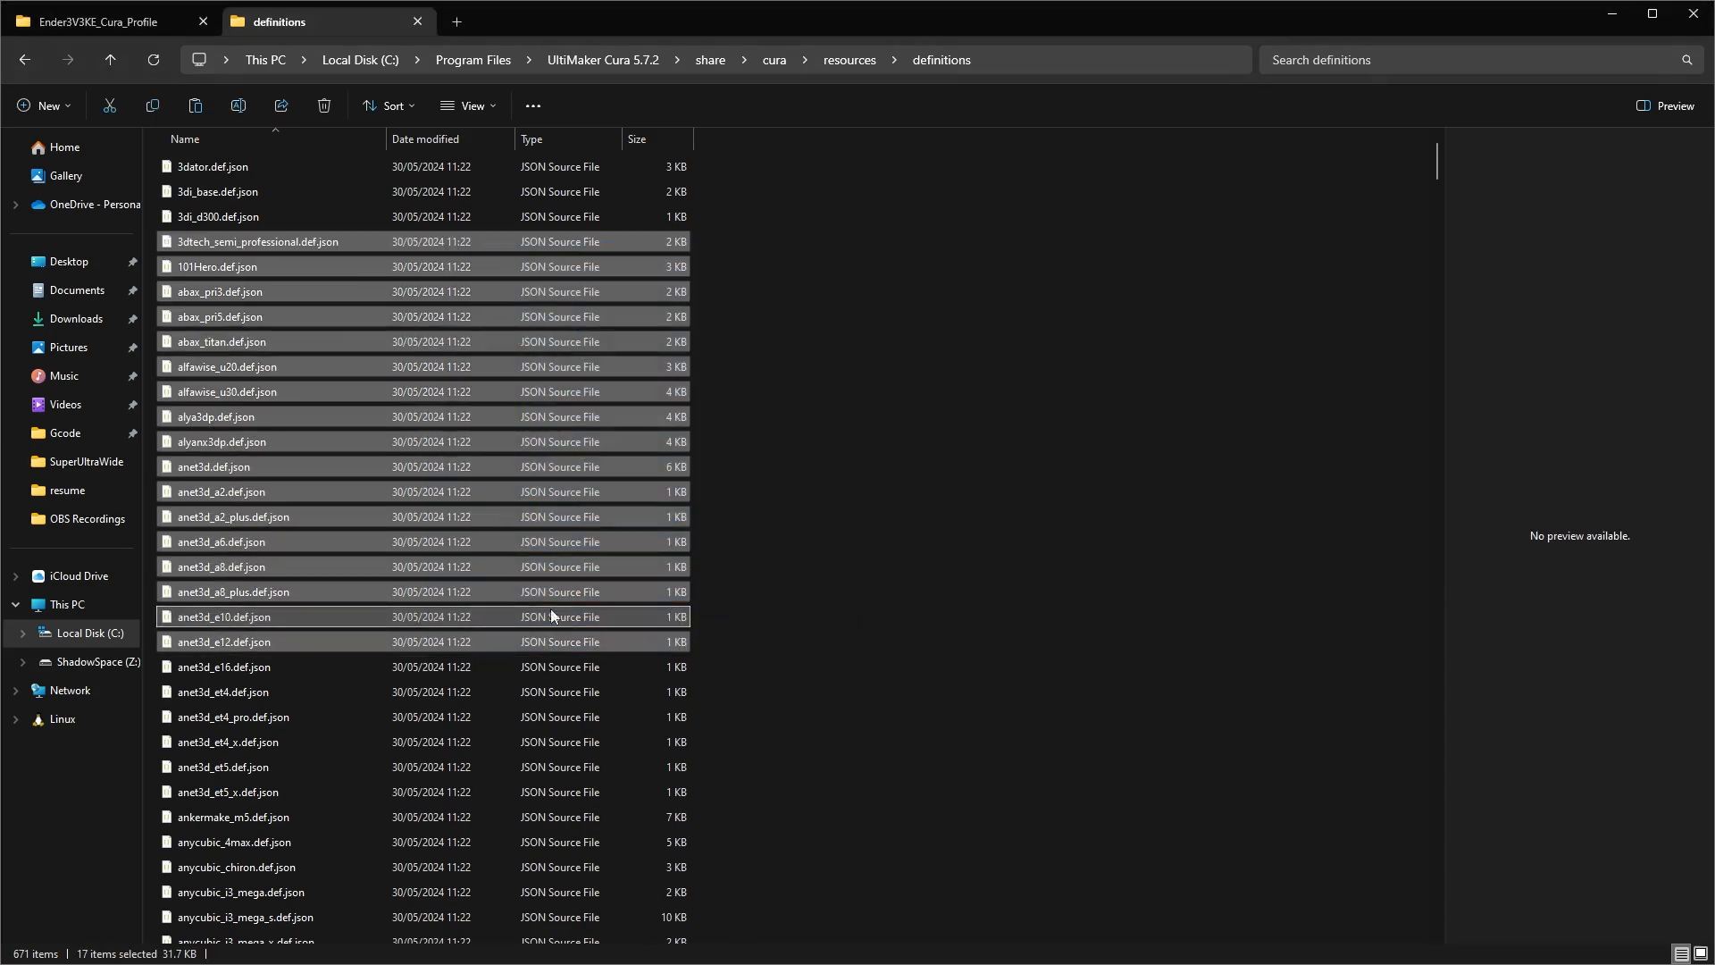
left_click(926, 463)
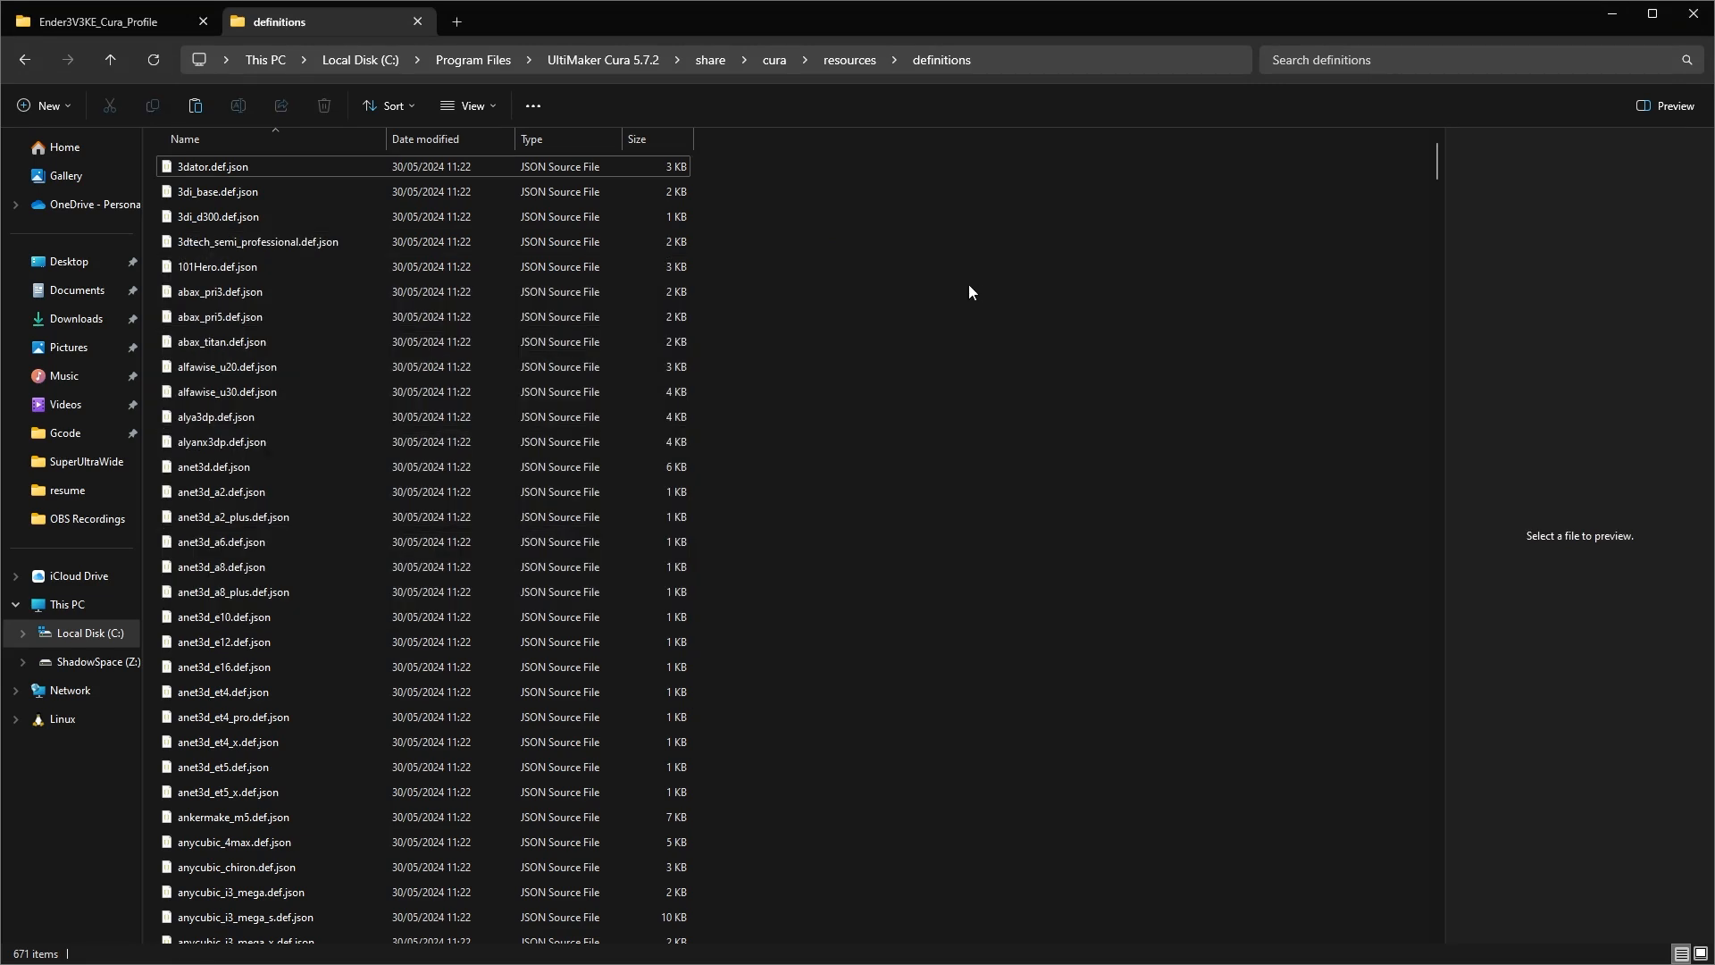
- Copy all the creality_ender3v3ke .inst.cfg nozzle files, 0.2 to 1.0, from the Ender3V3KE_Cura_Profile folder
left_click(116, 21)
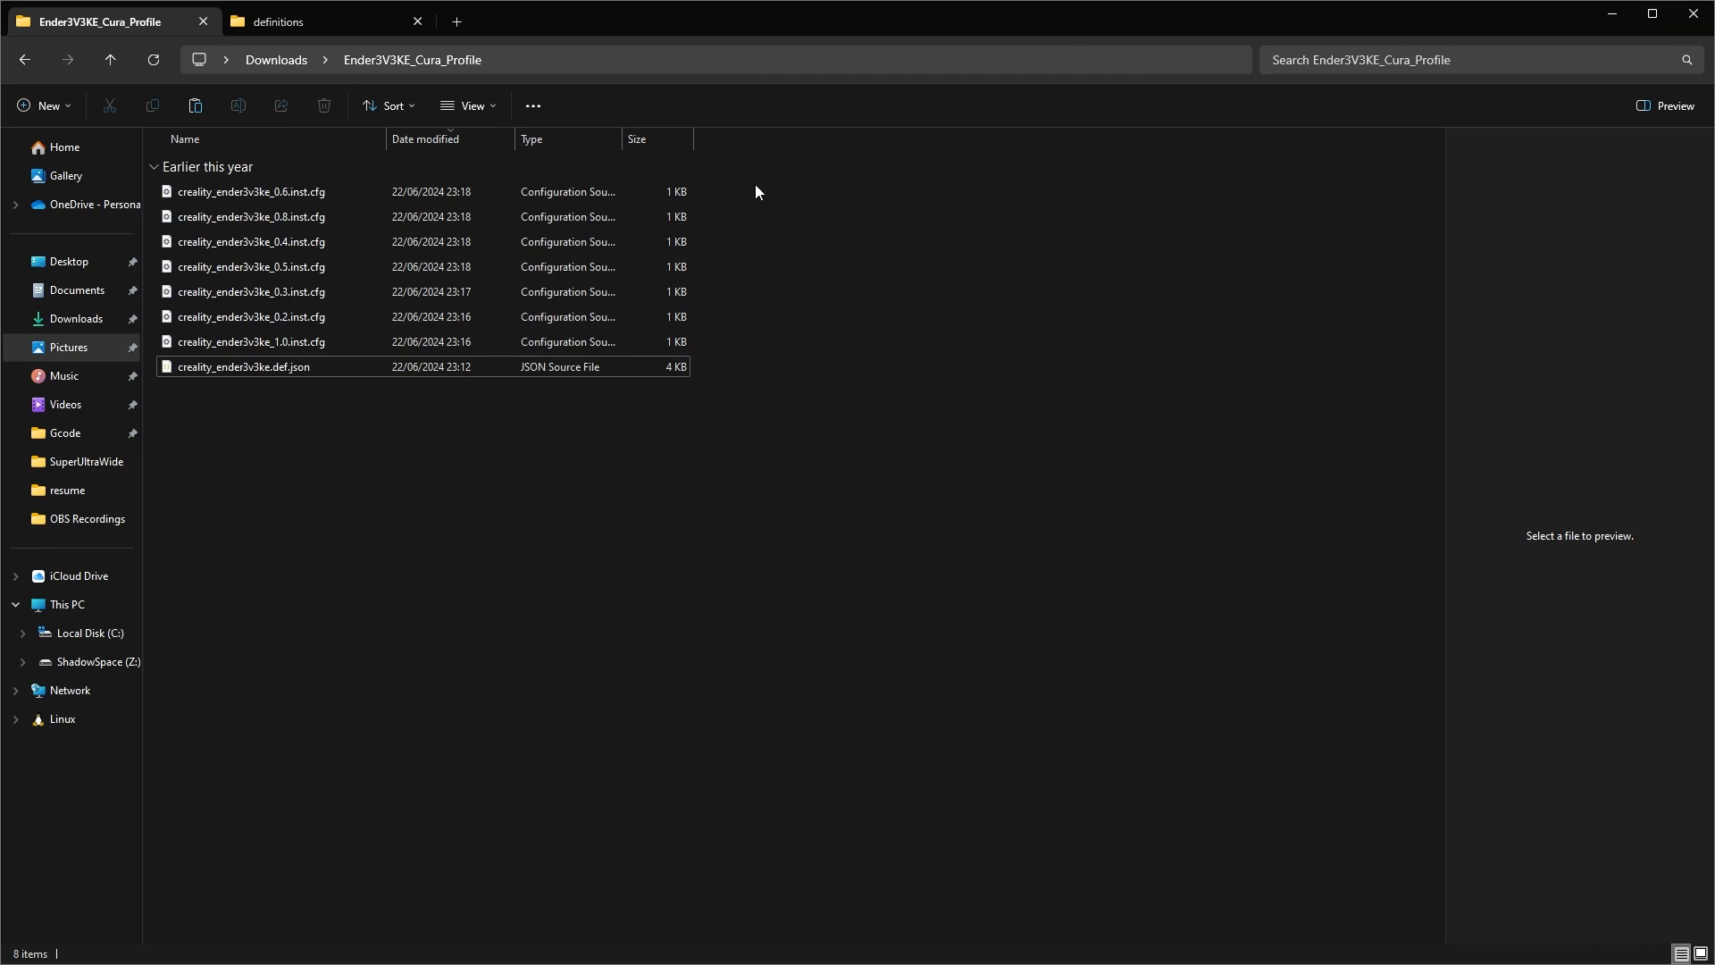
left_click_drag(756, 191, 592, 339)
right_click(592, 340)
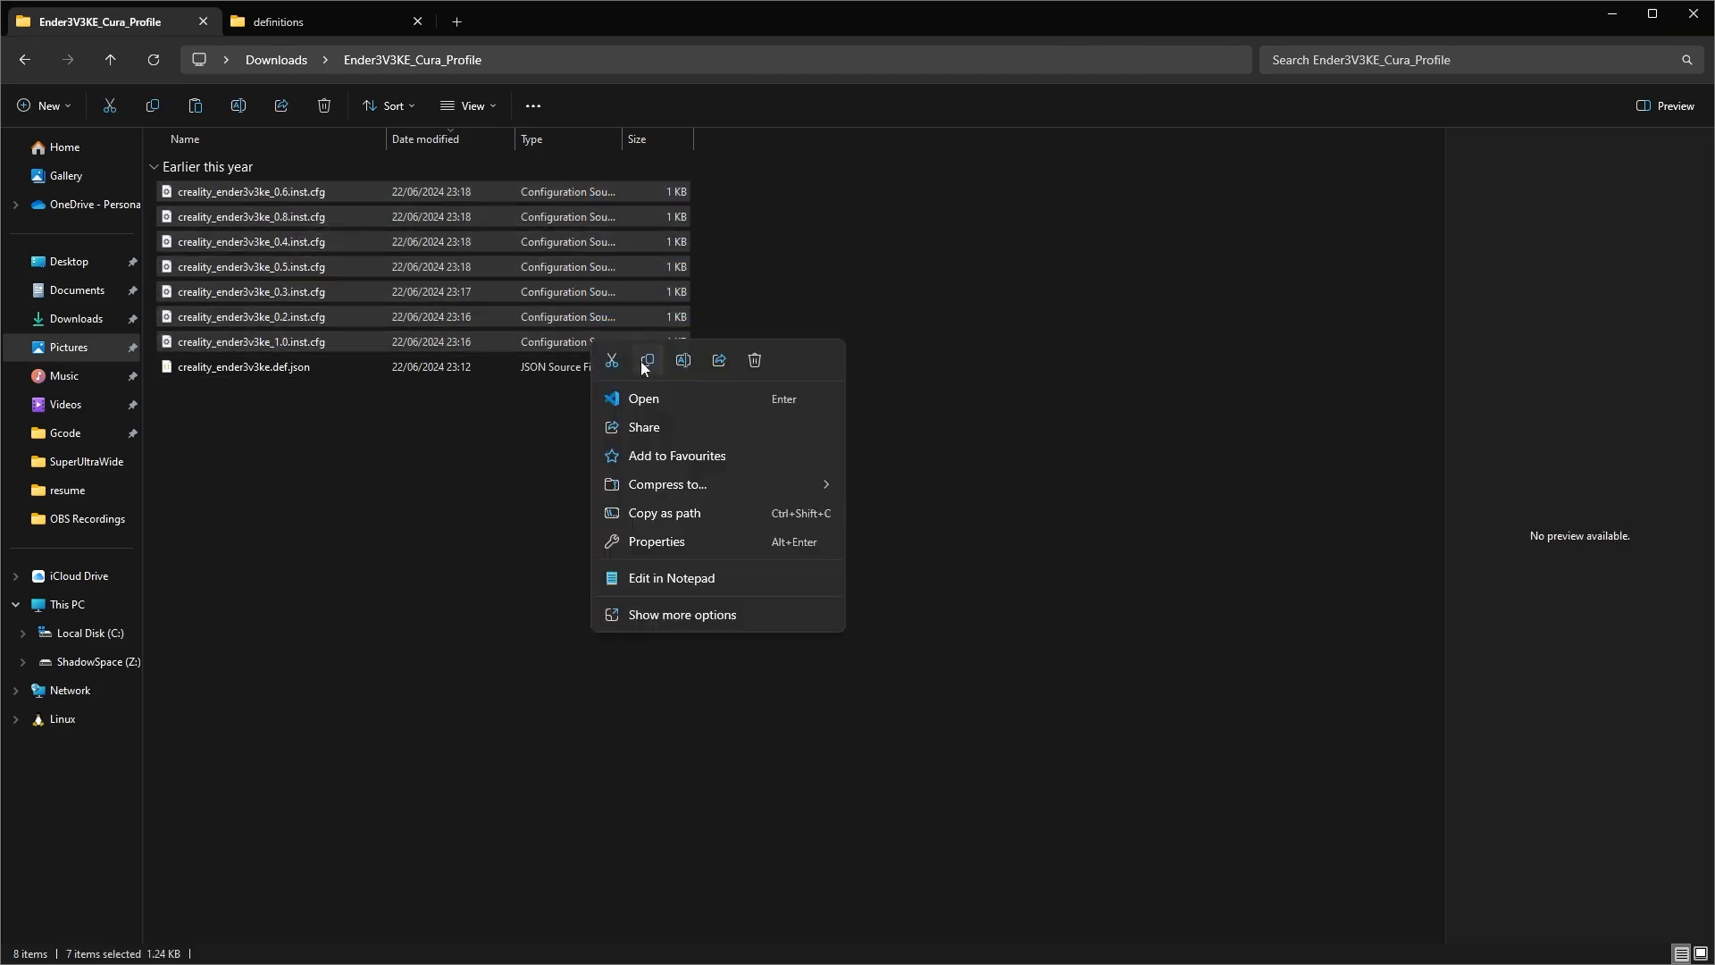
left_click(645, 361)
- Open the creality folder inside the variants folder of Cura's resources
left_click(294, 28)
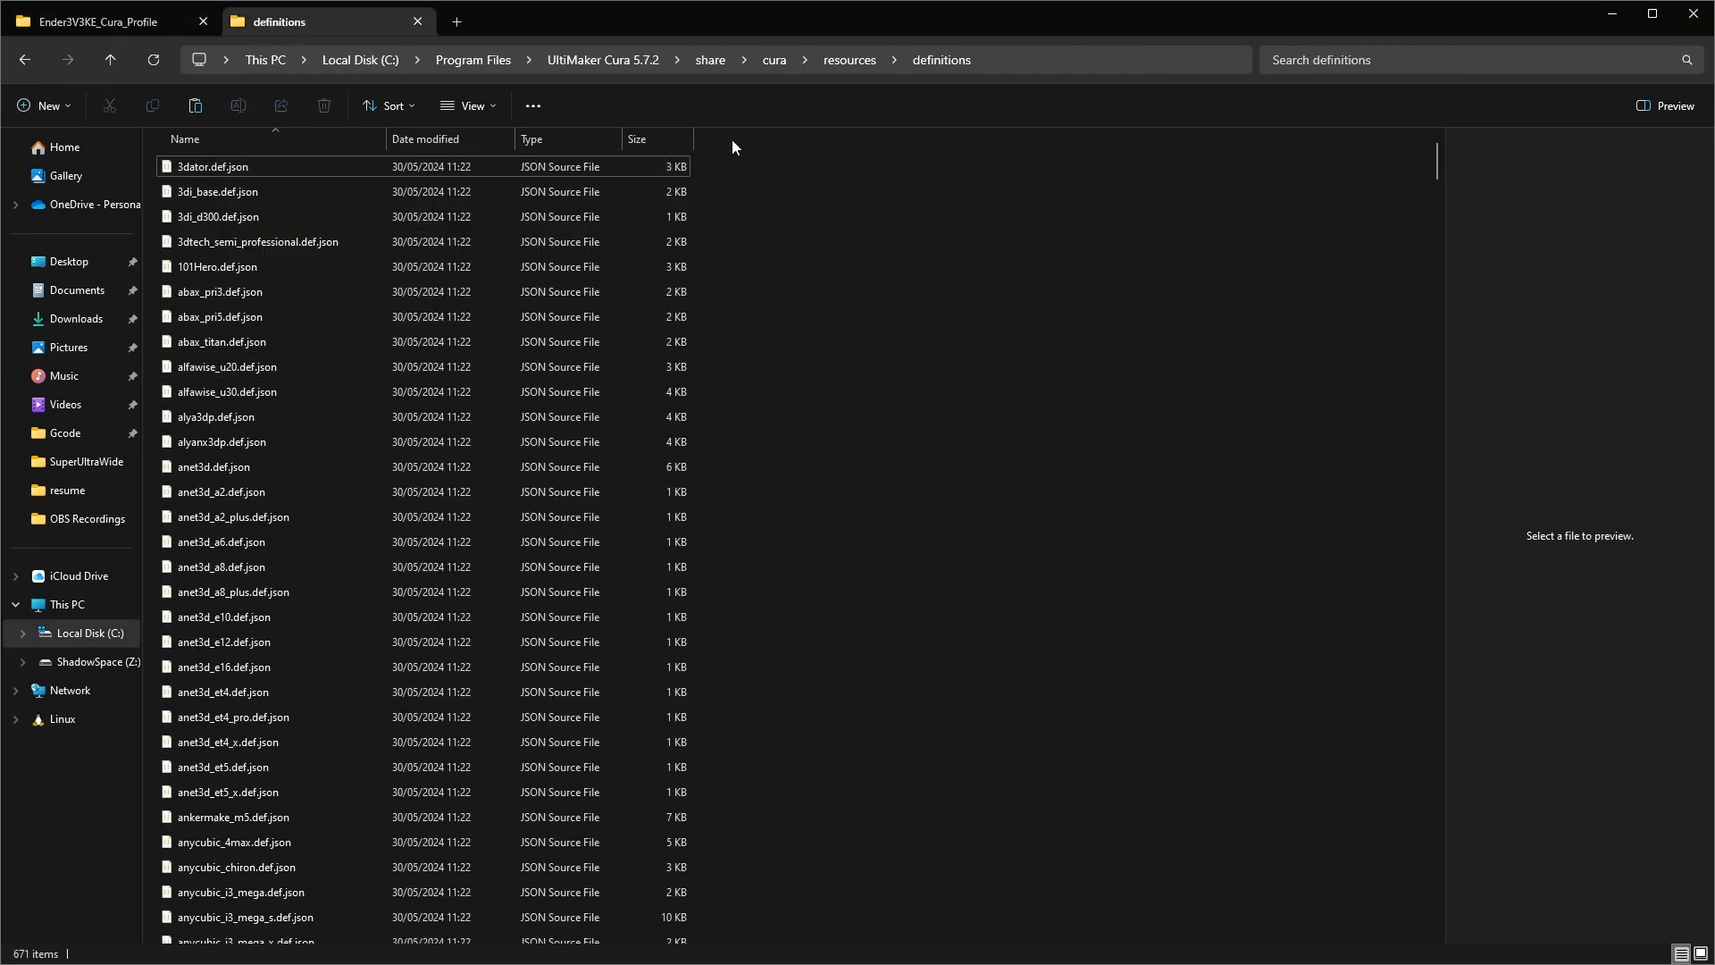
left_click(850, 60)
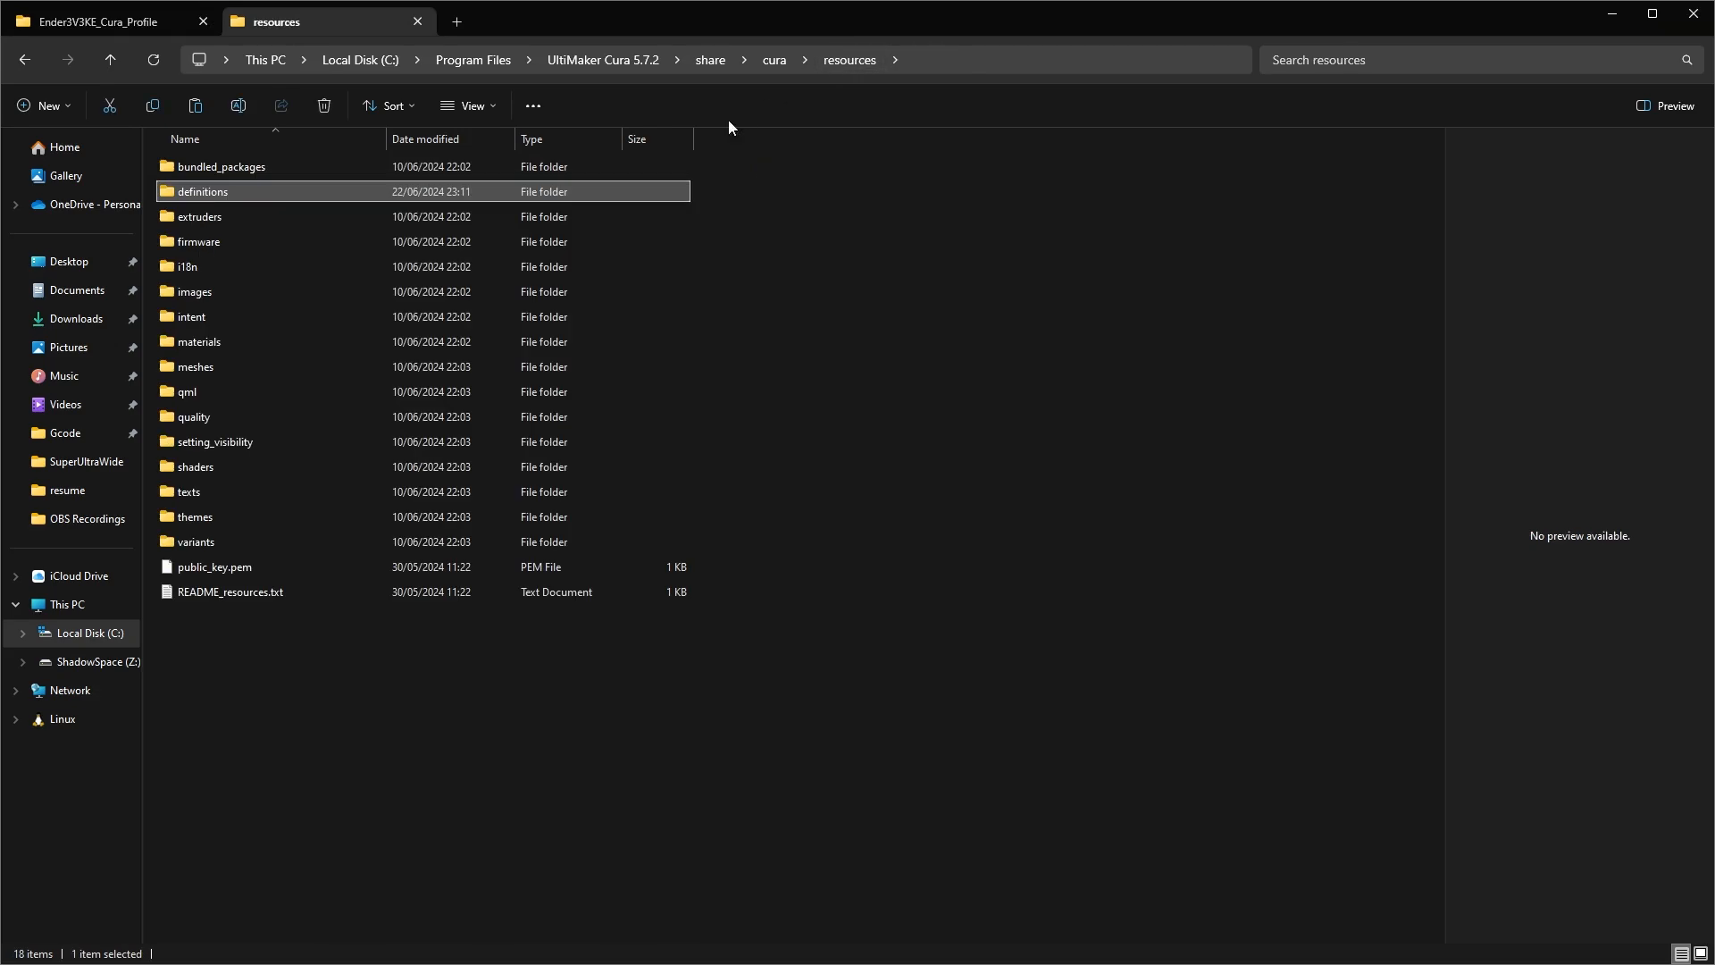
double_click(372, 536)
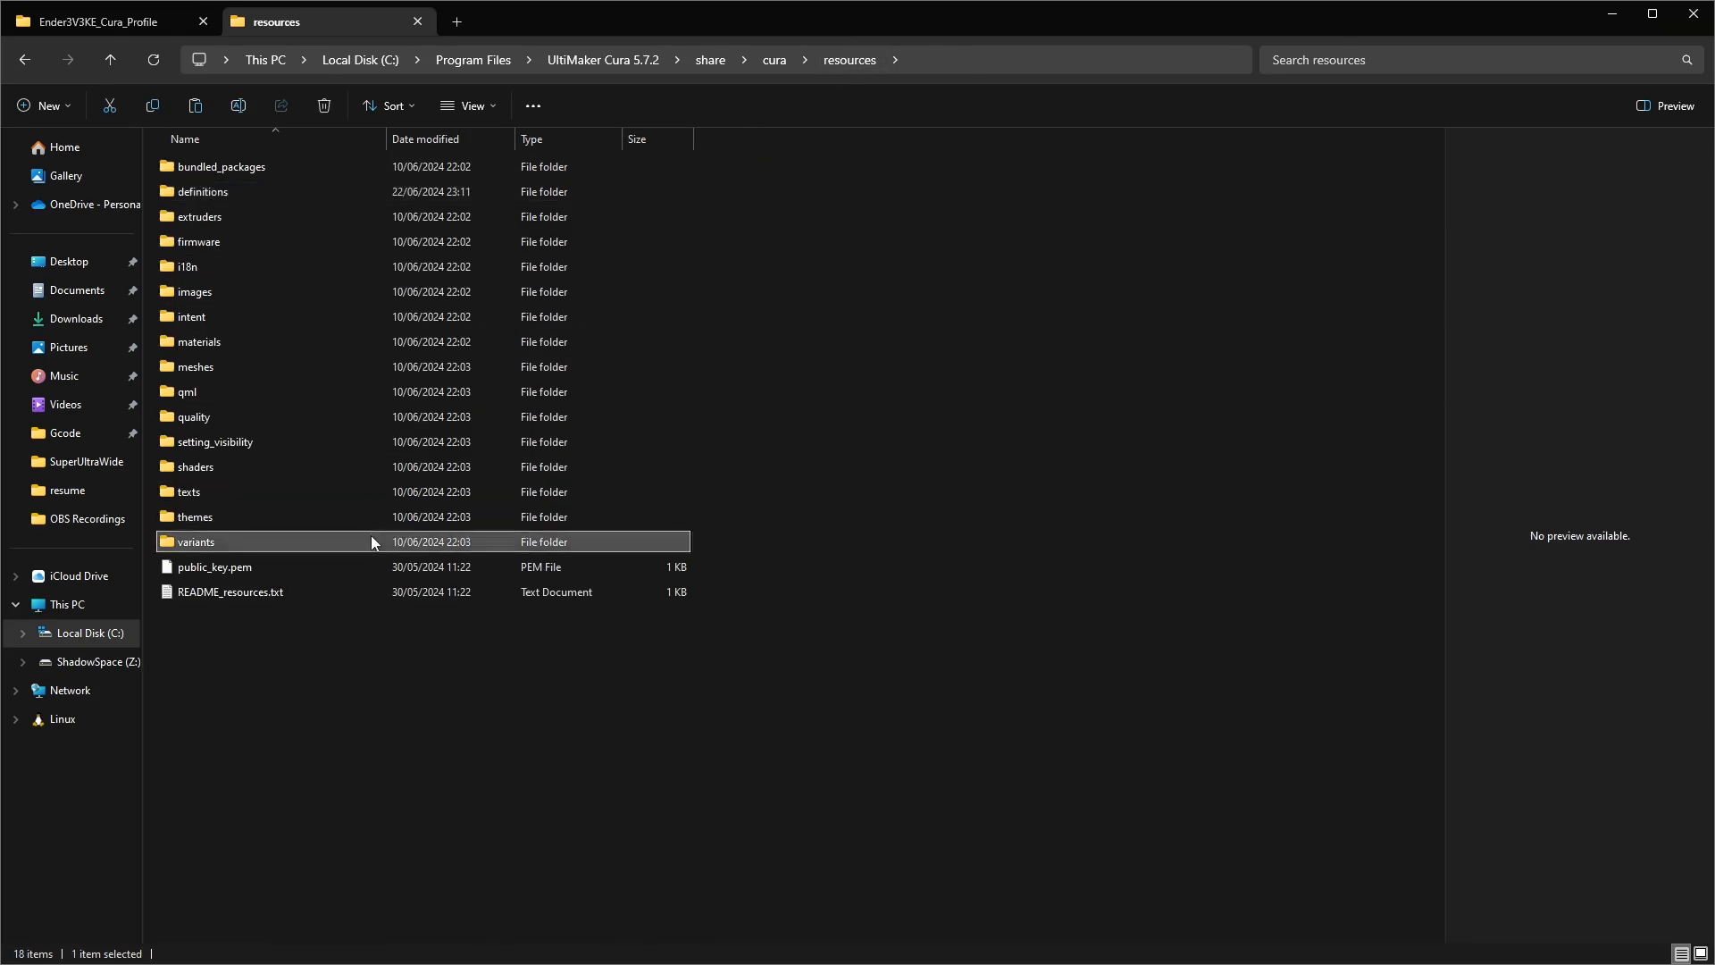
double_click(302, 341)
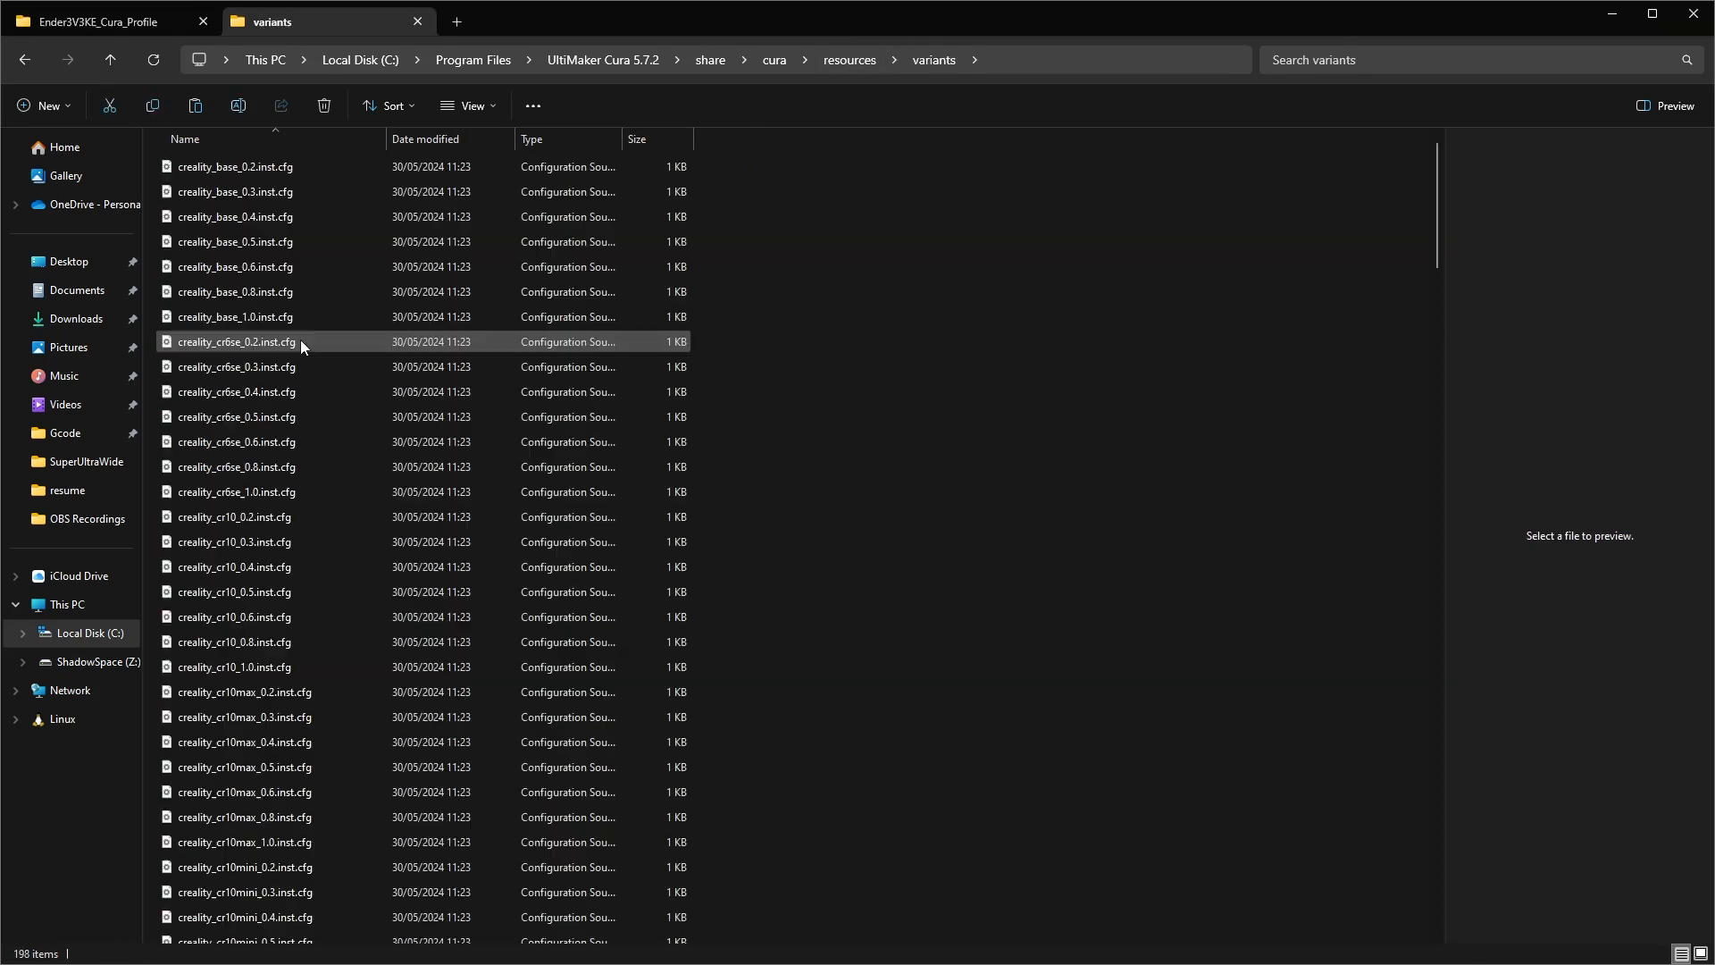
- Paste the copied nozzle variant files into the creality folder, skipping any files whose names already exist there
right_click(900, 346)
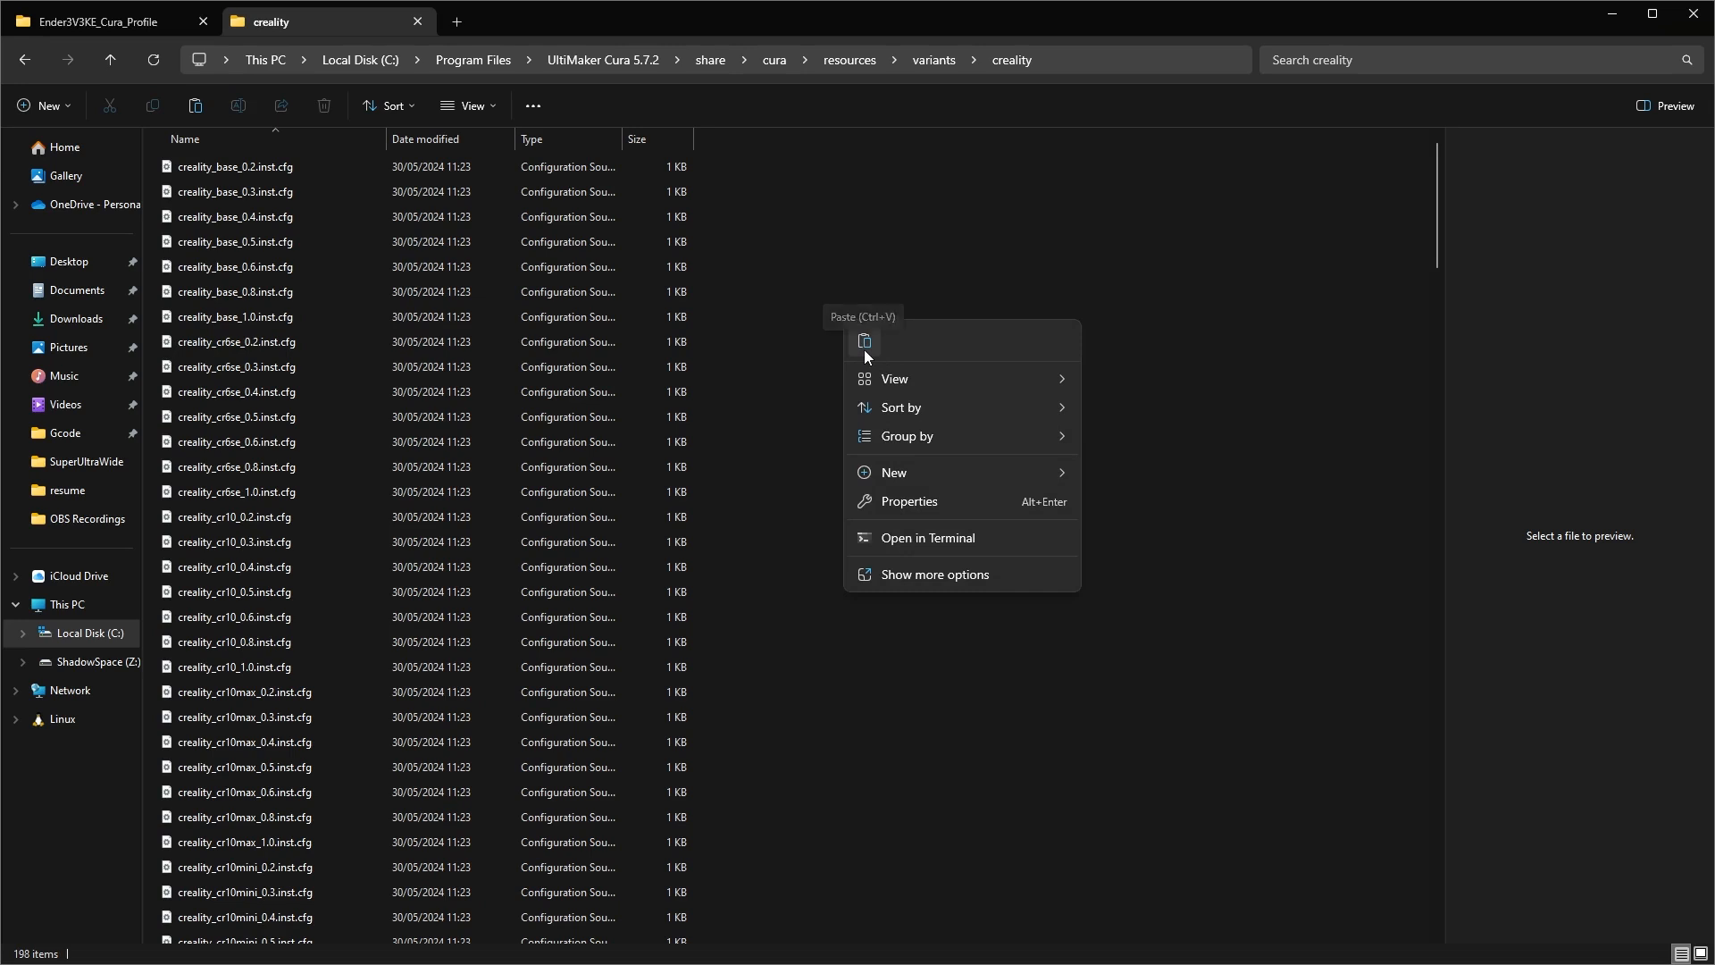
left_click(864, 341)
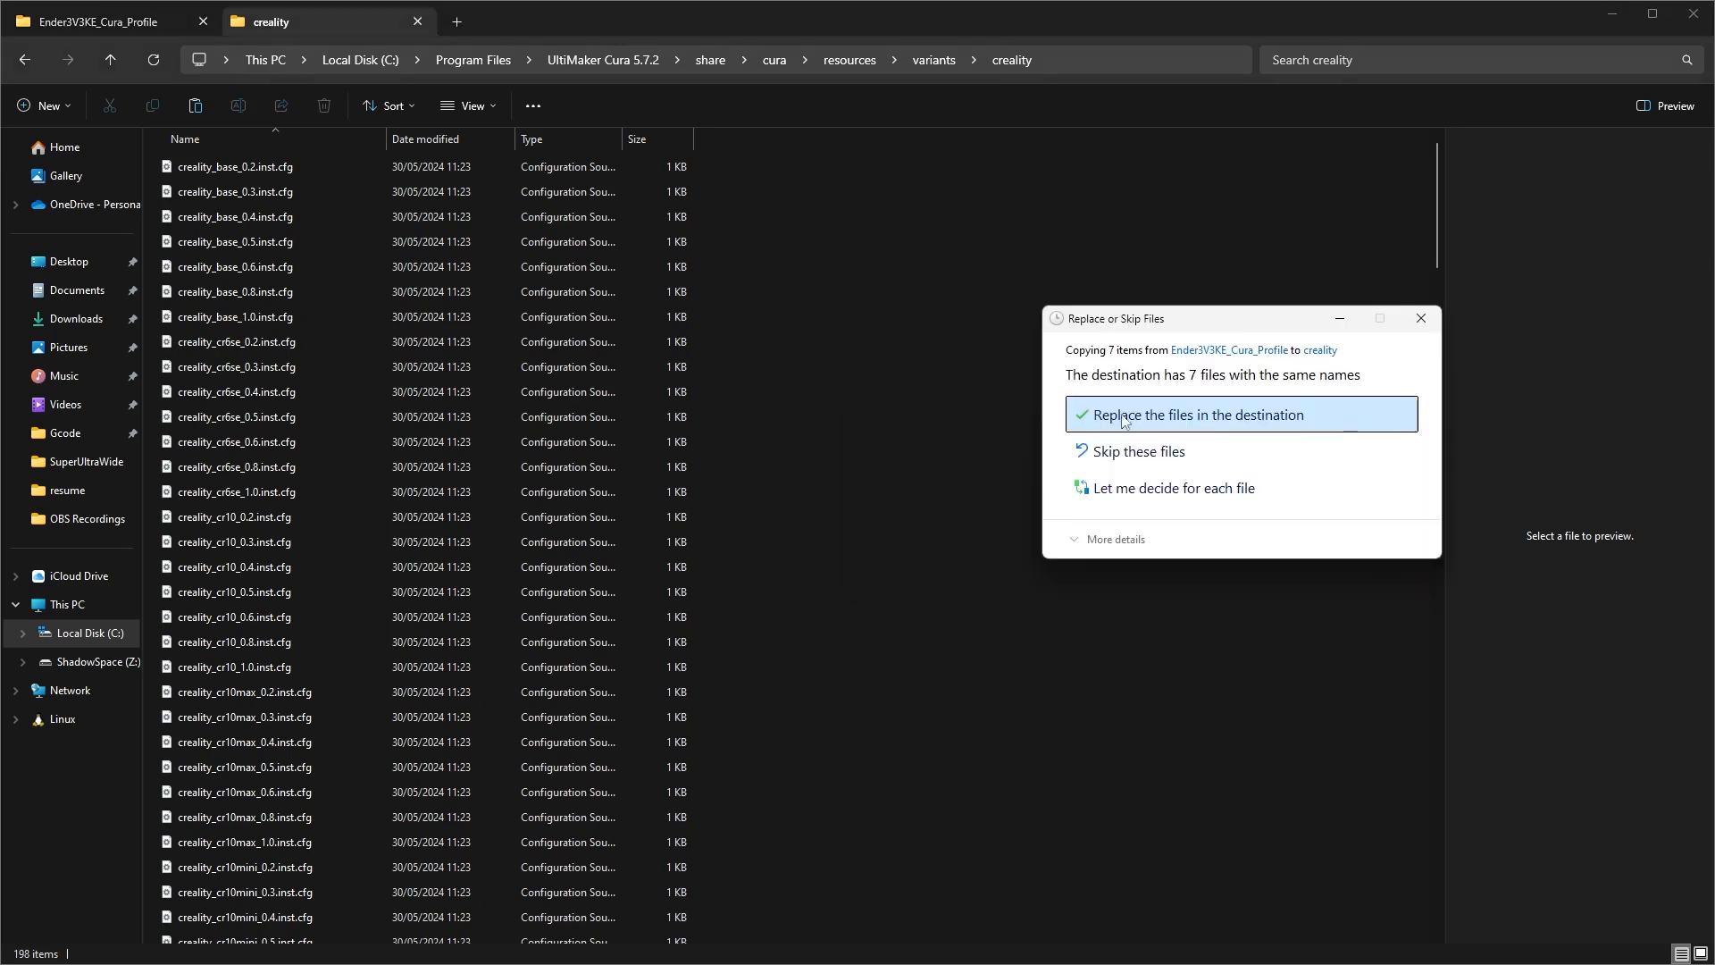
left_click(1151, 455)
left_click(1149, 456)
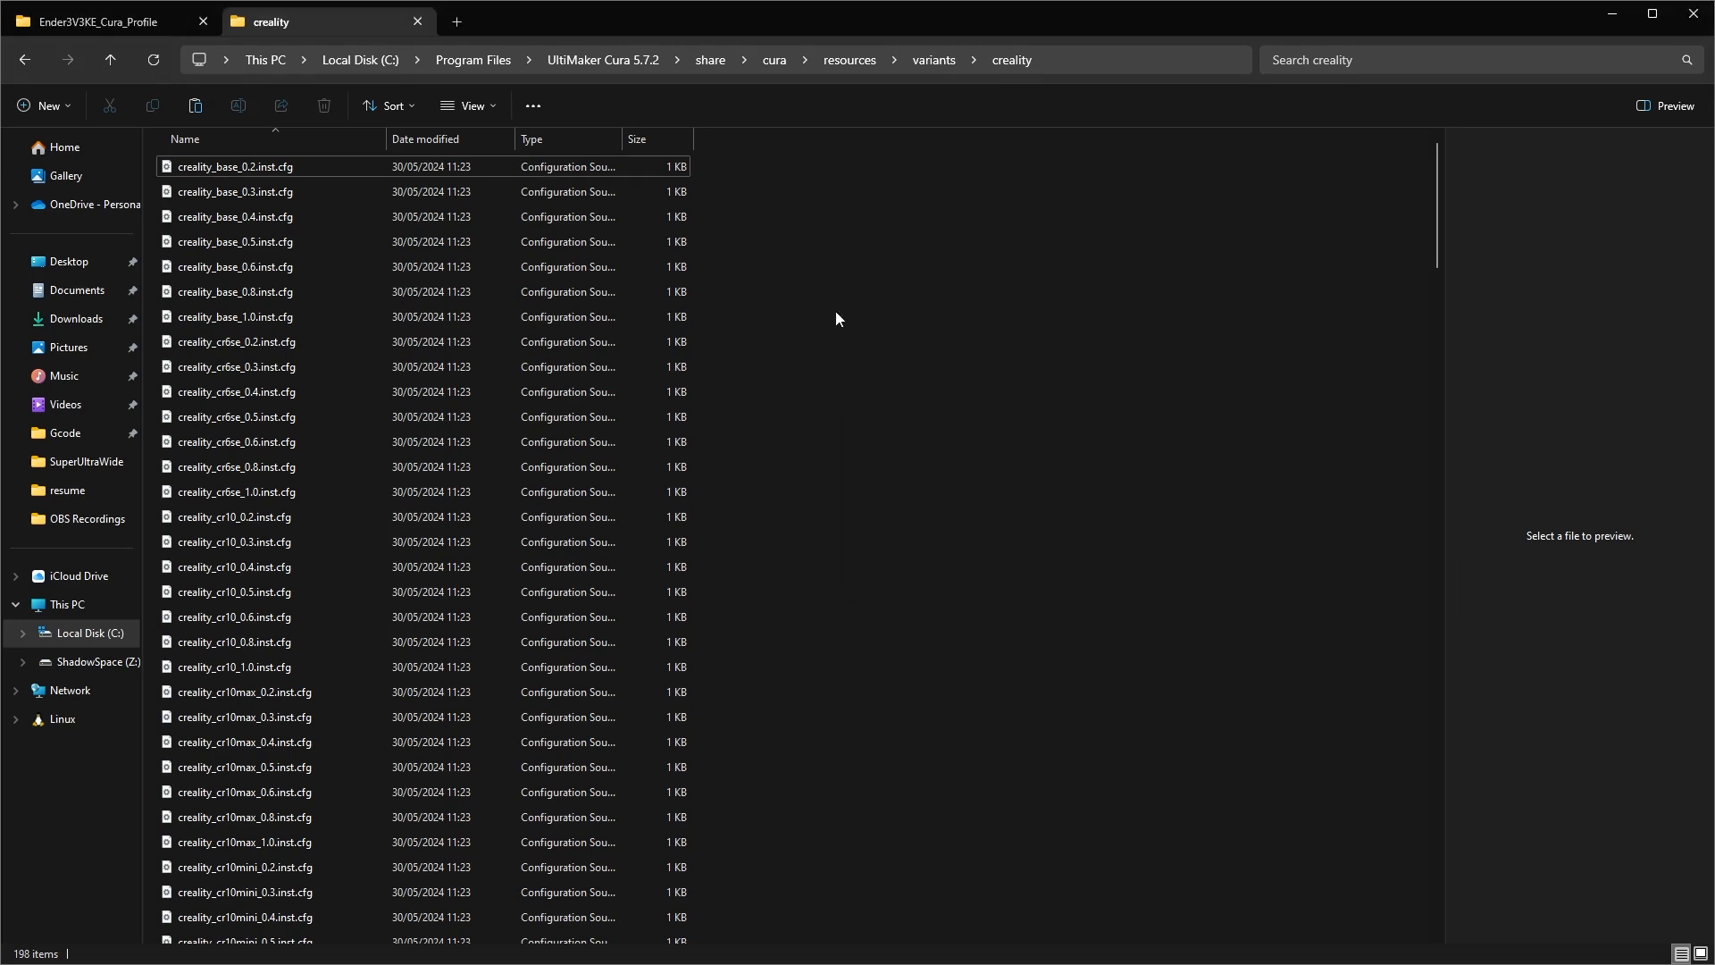
left_click(111, 25)
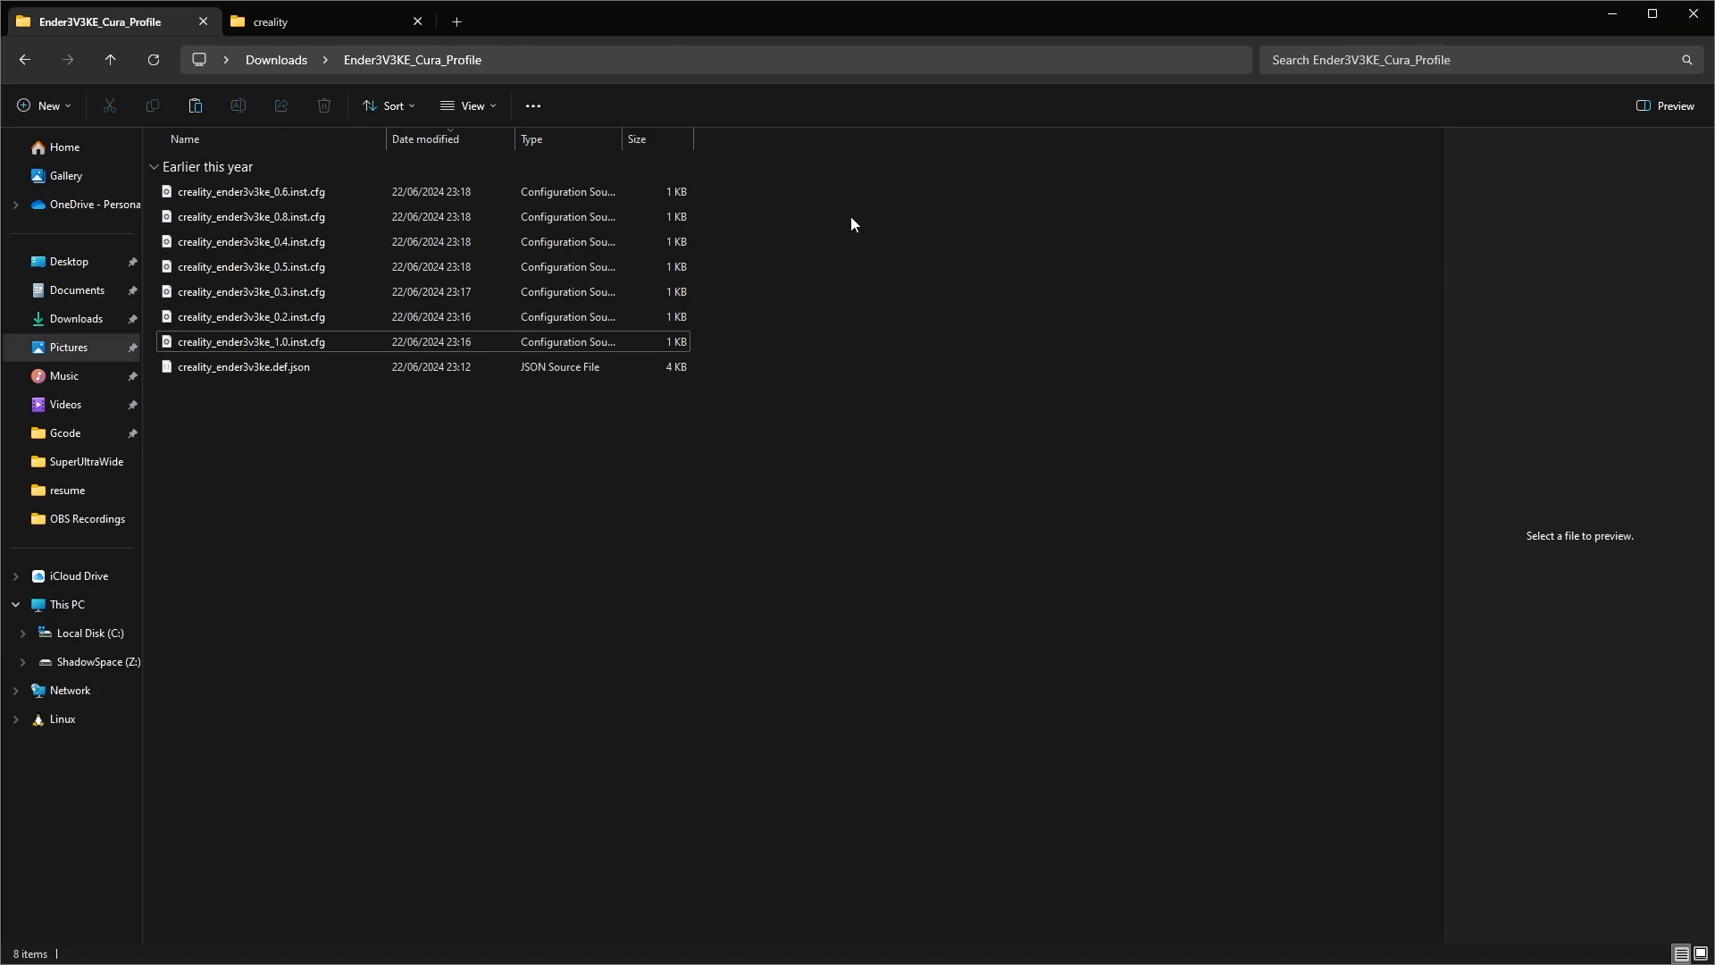
left_click_drag(505, 434, 627, 159)
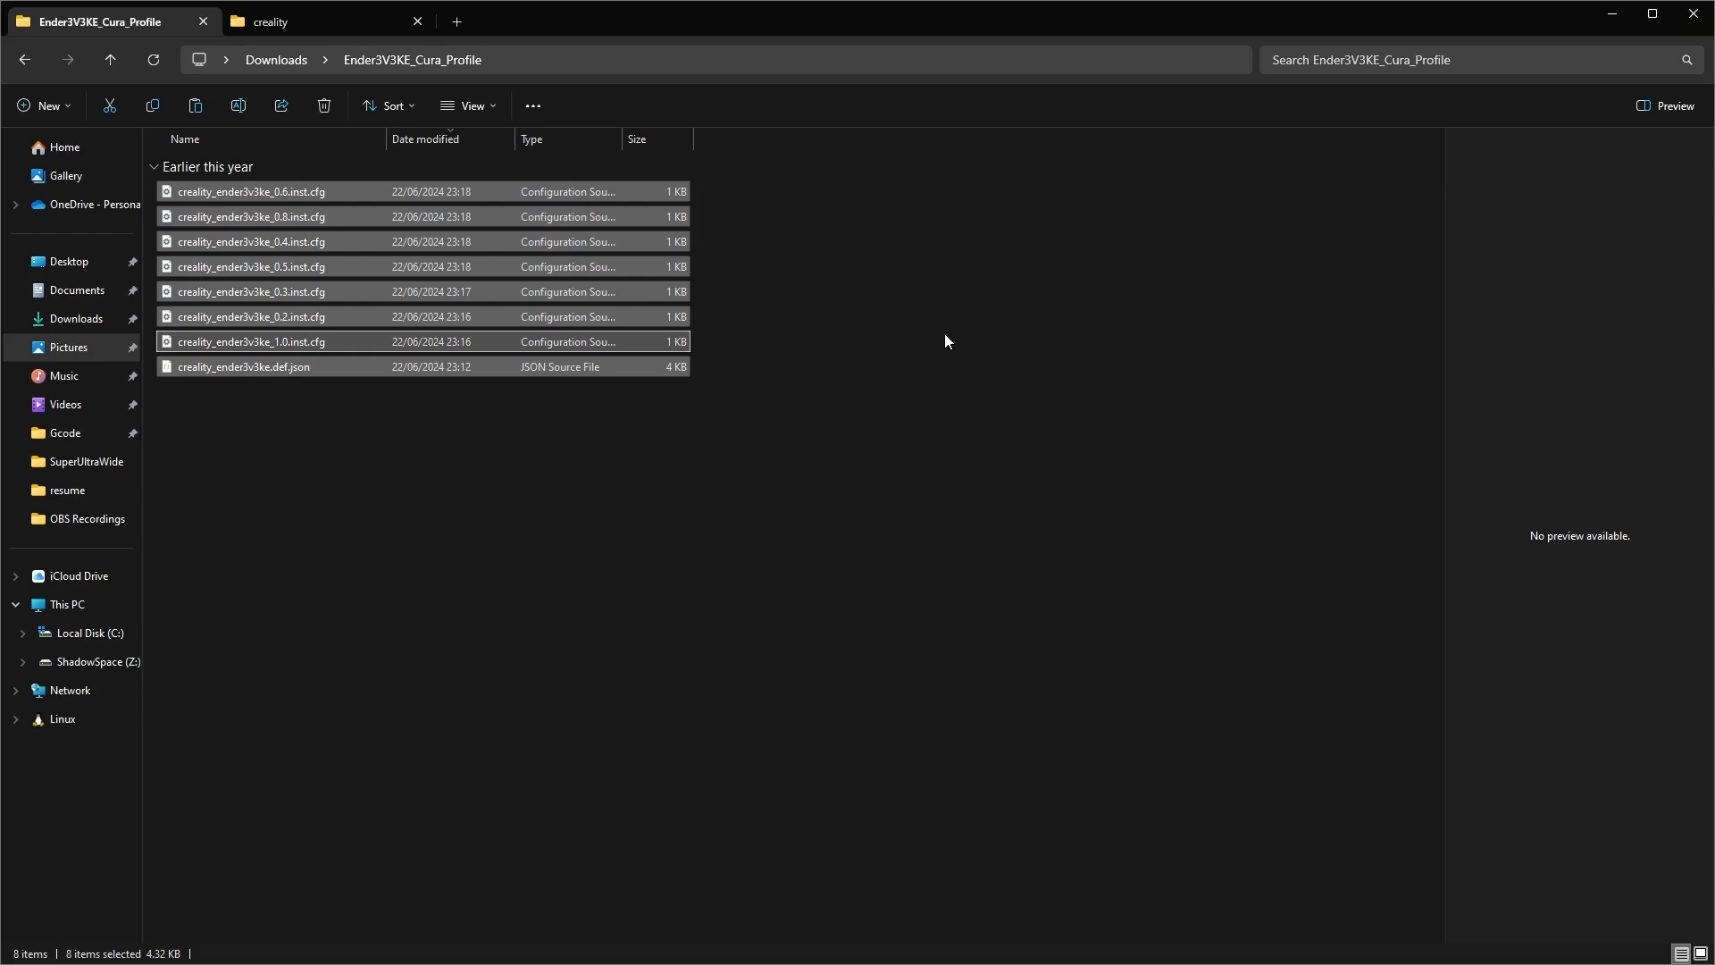
left_click(945, 339)
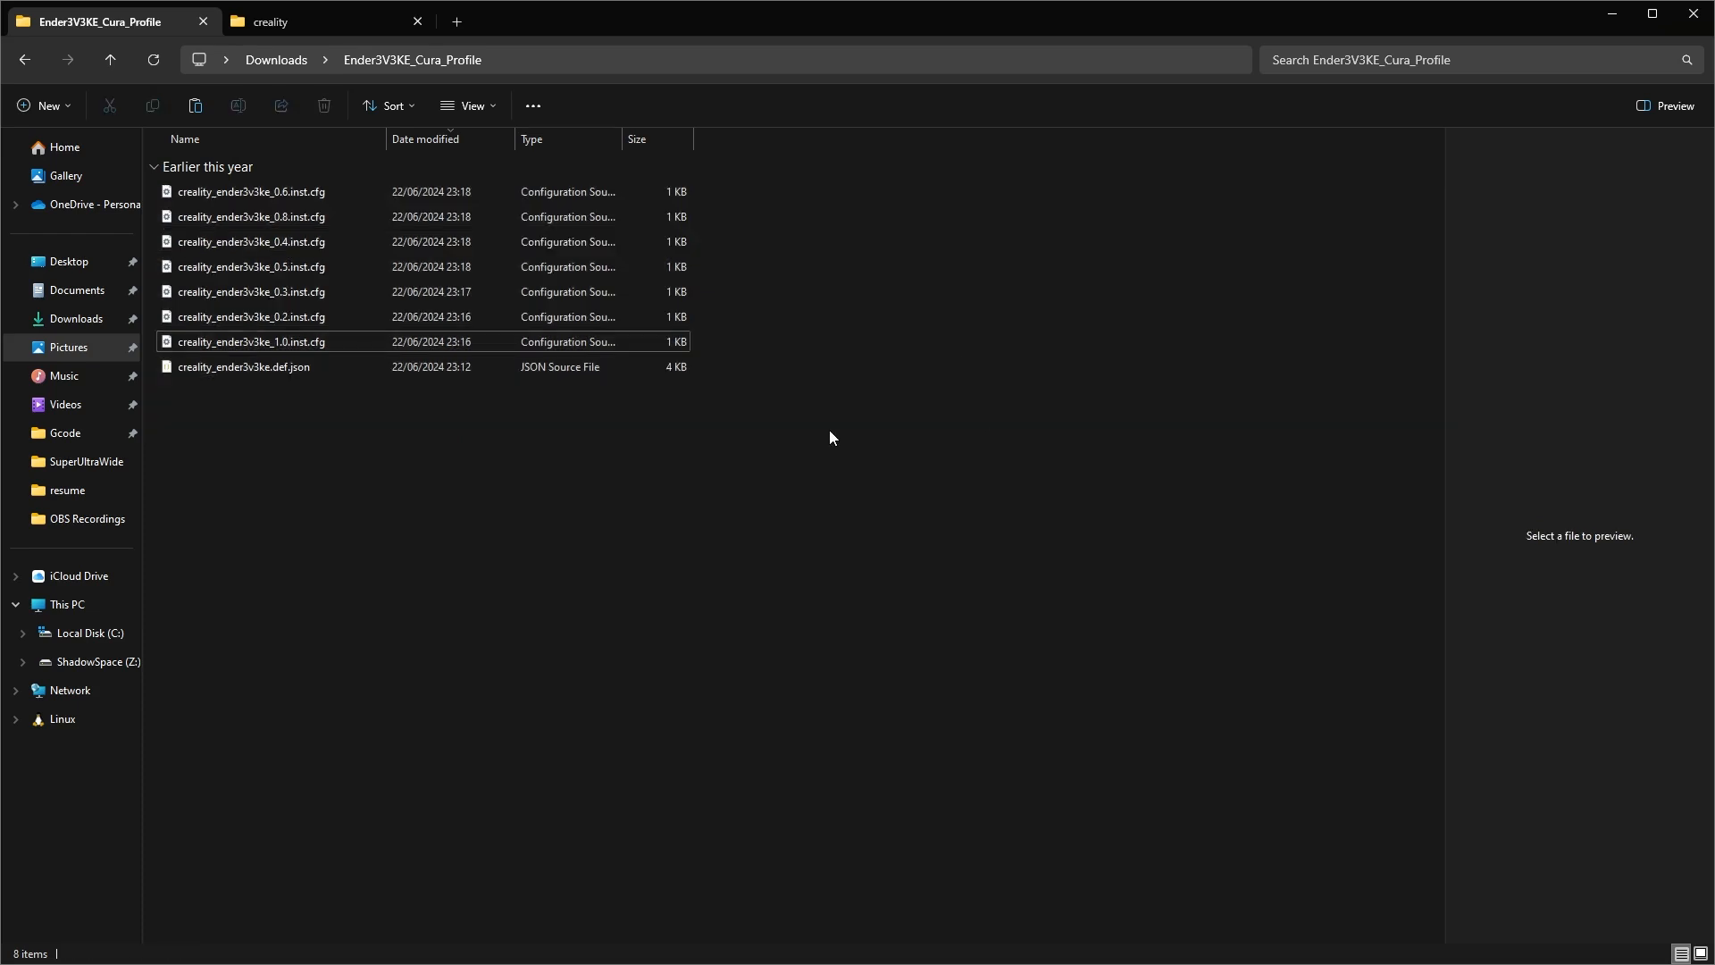
- Launch UltiMaker Cura
key("super")
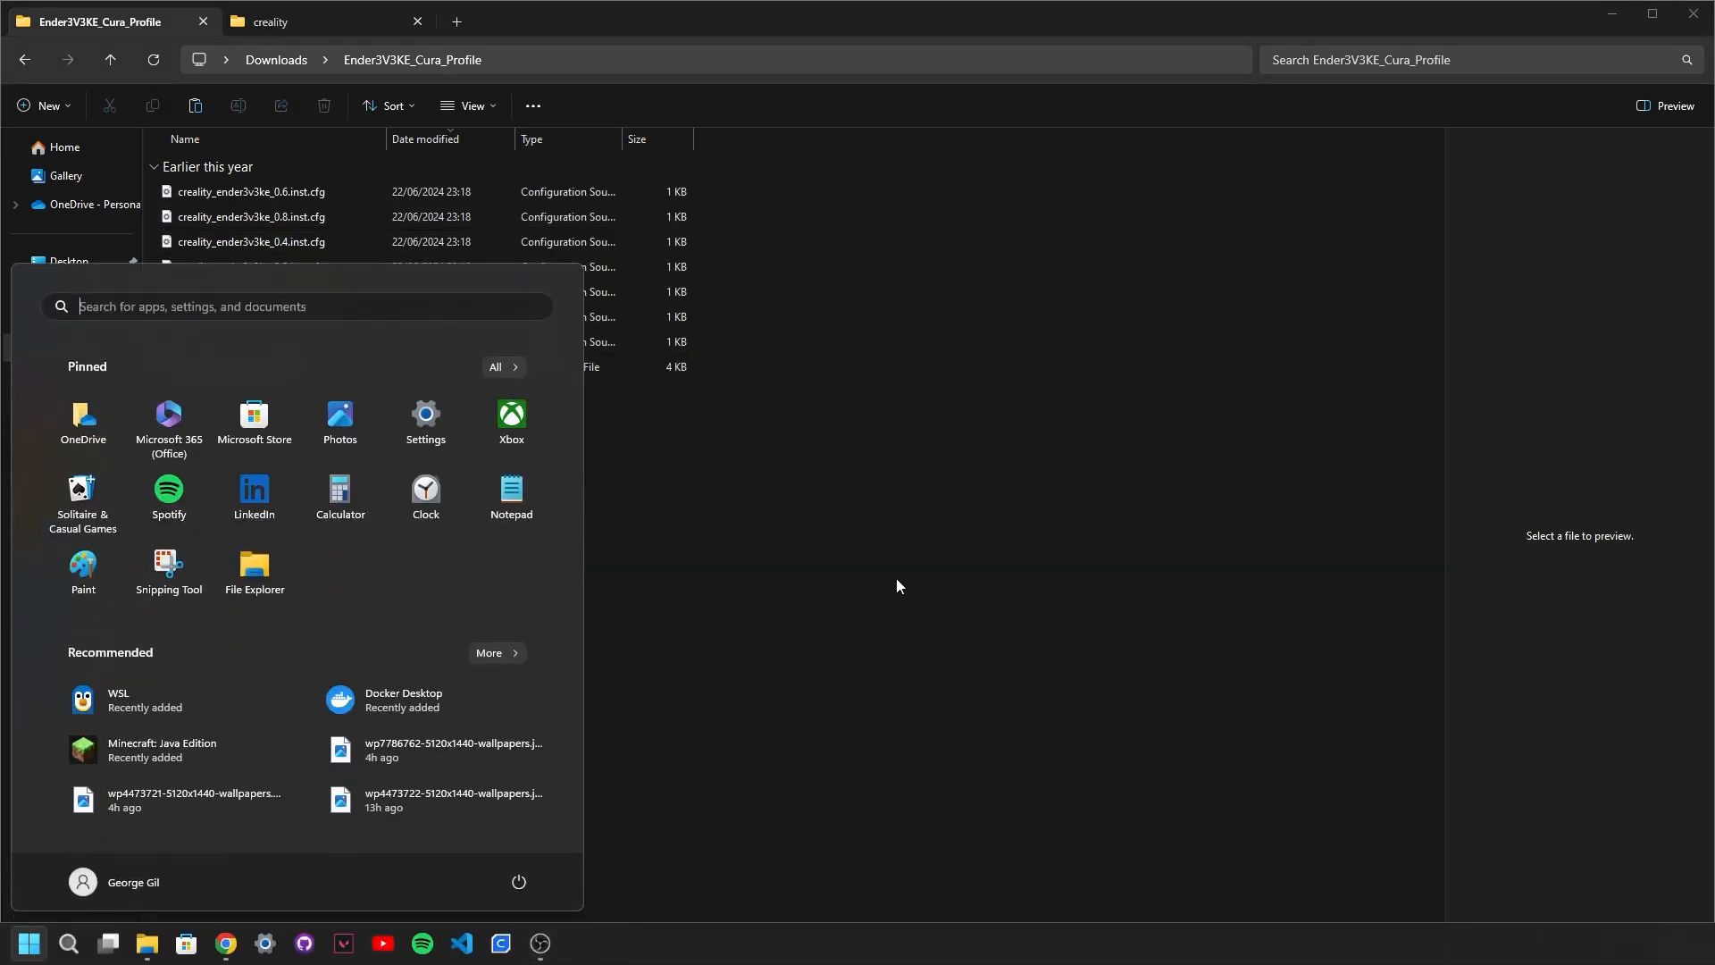
type("cura")
key("Return")
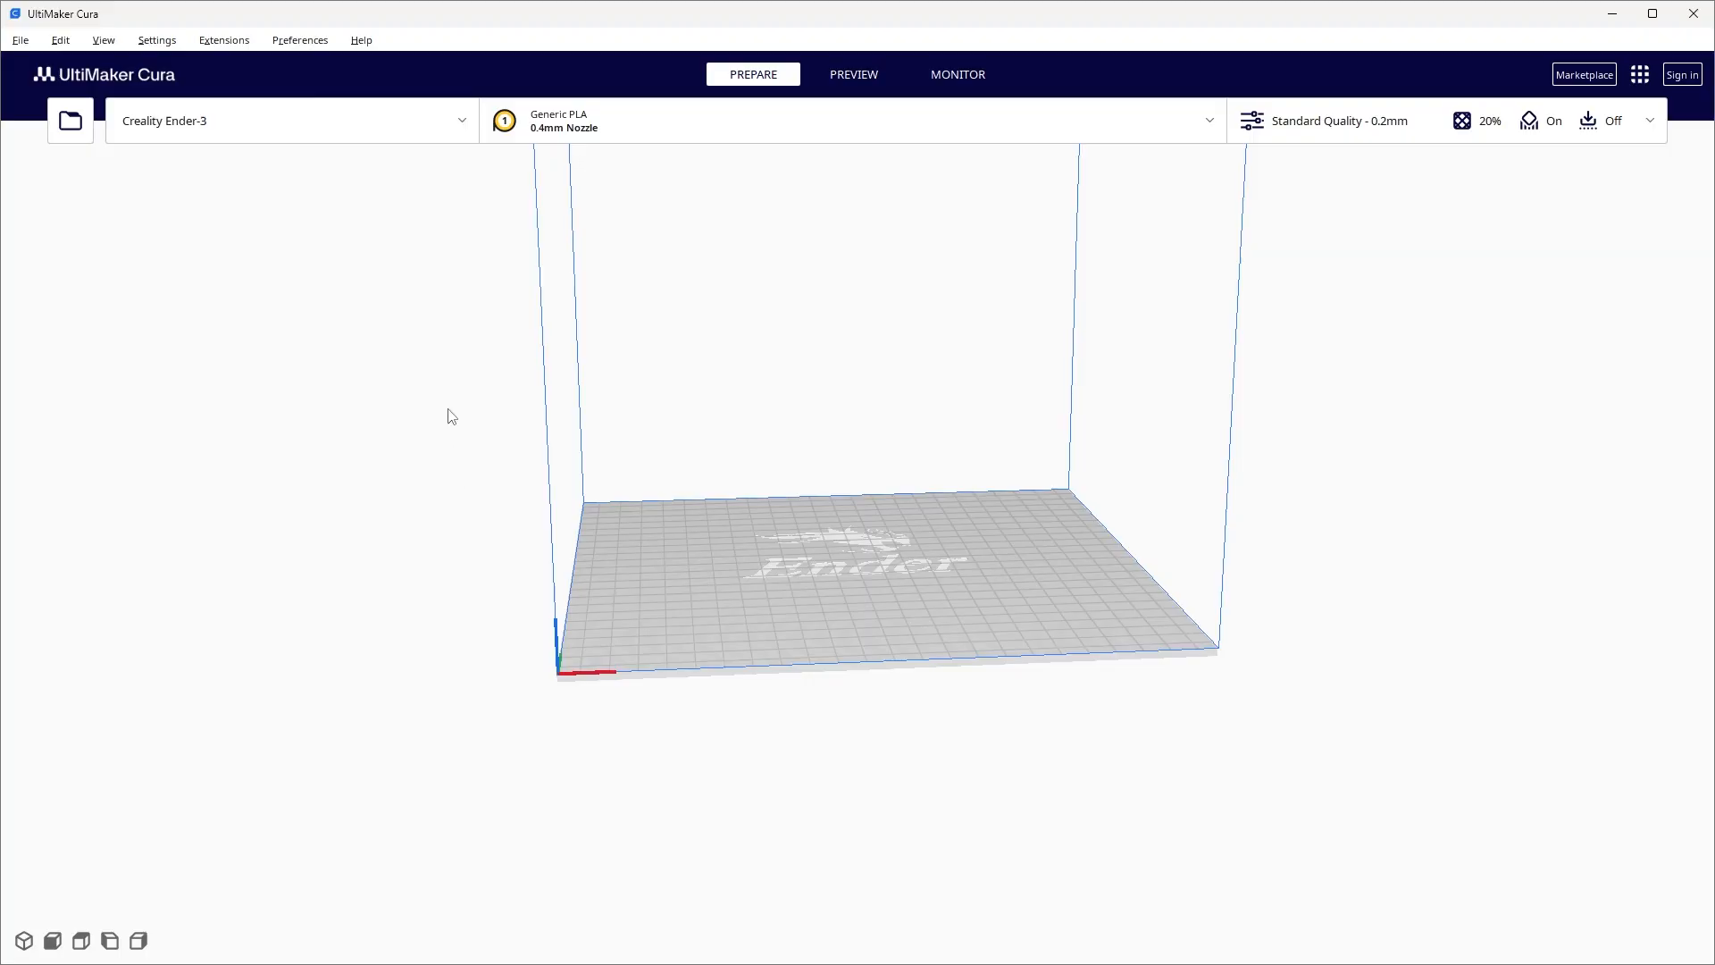
- Start adding a new non-UltiMaker printer and show the list of non-networked printer models
left_click(409, 124)
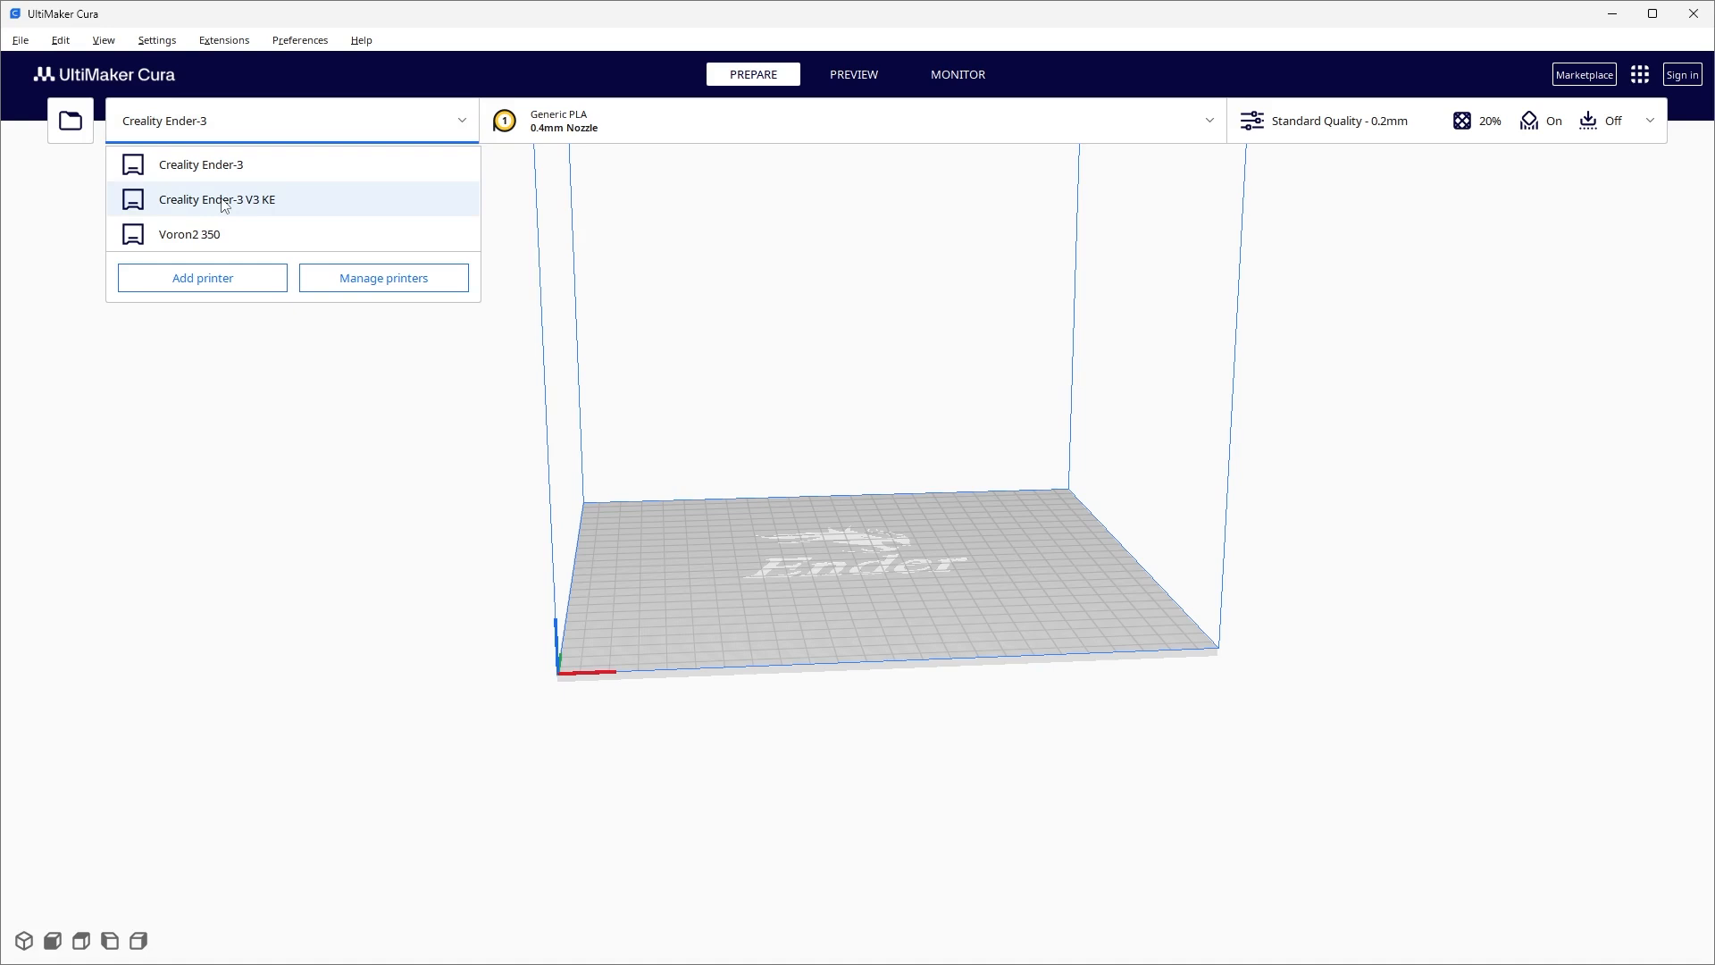
left_click(242, 273)
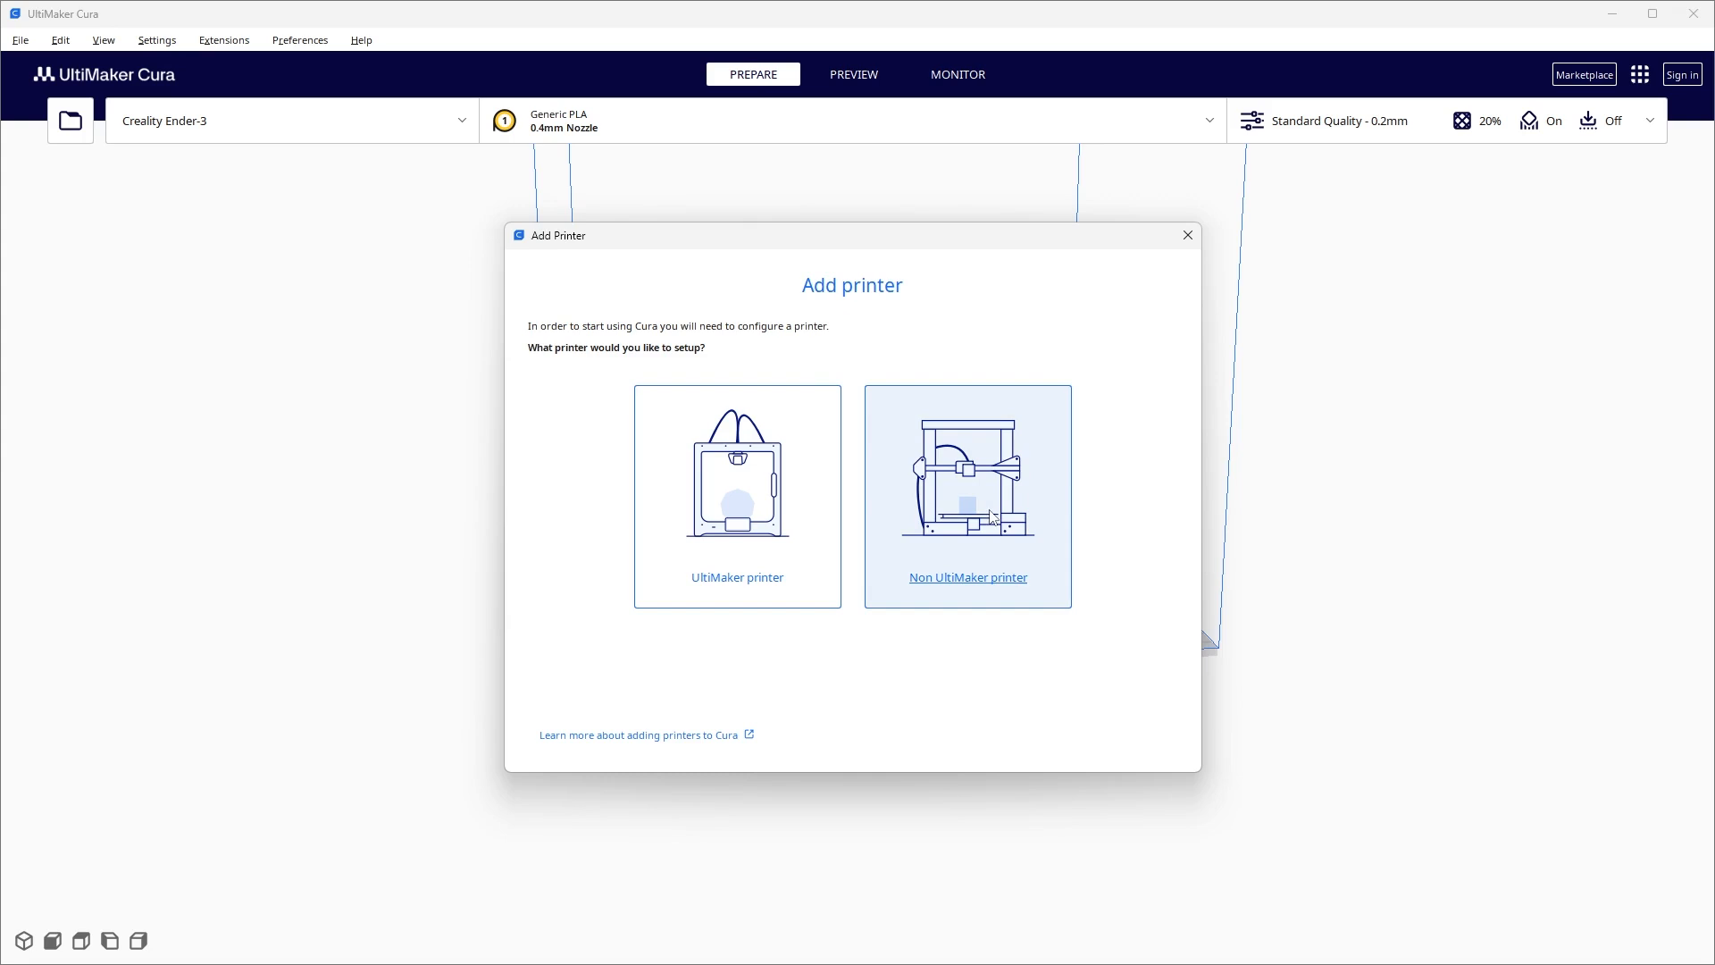
left_click(989, 516)
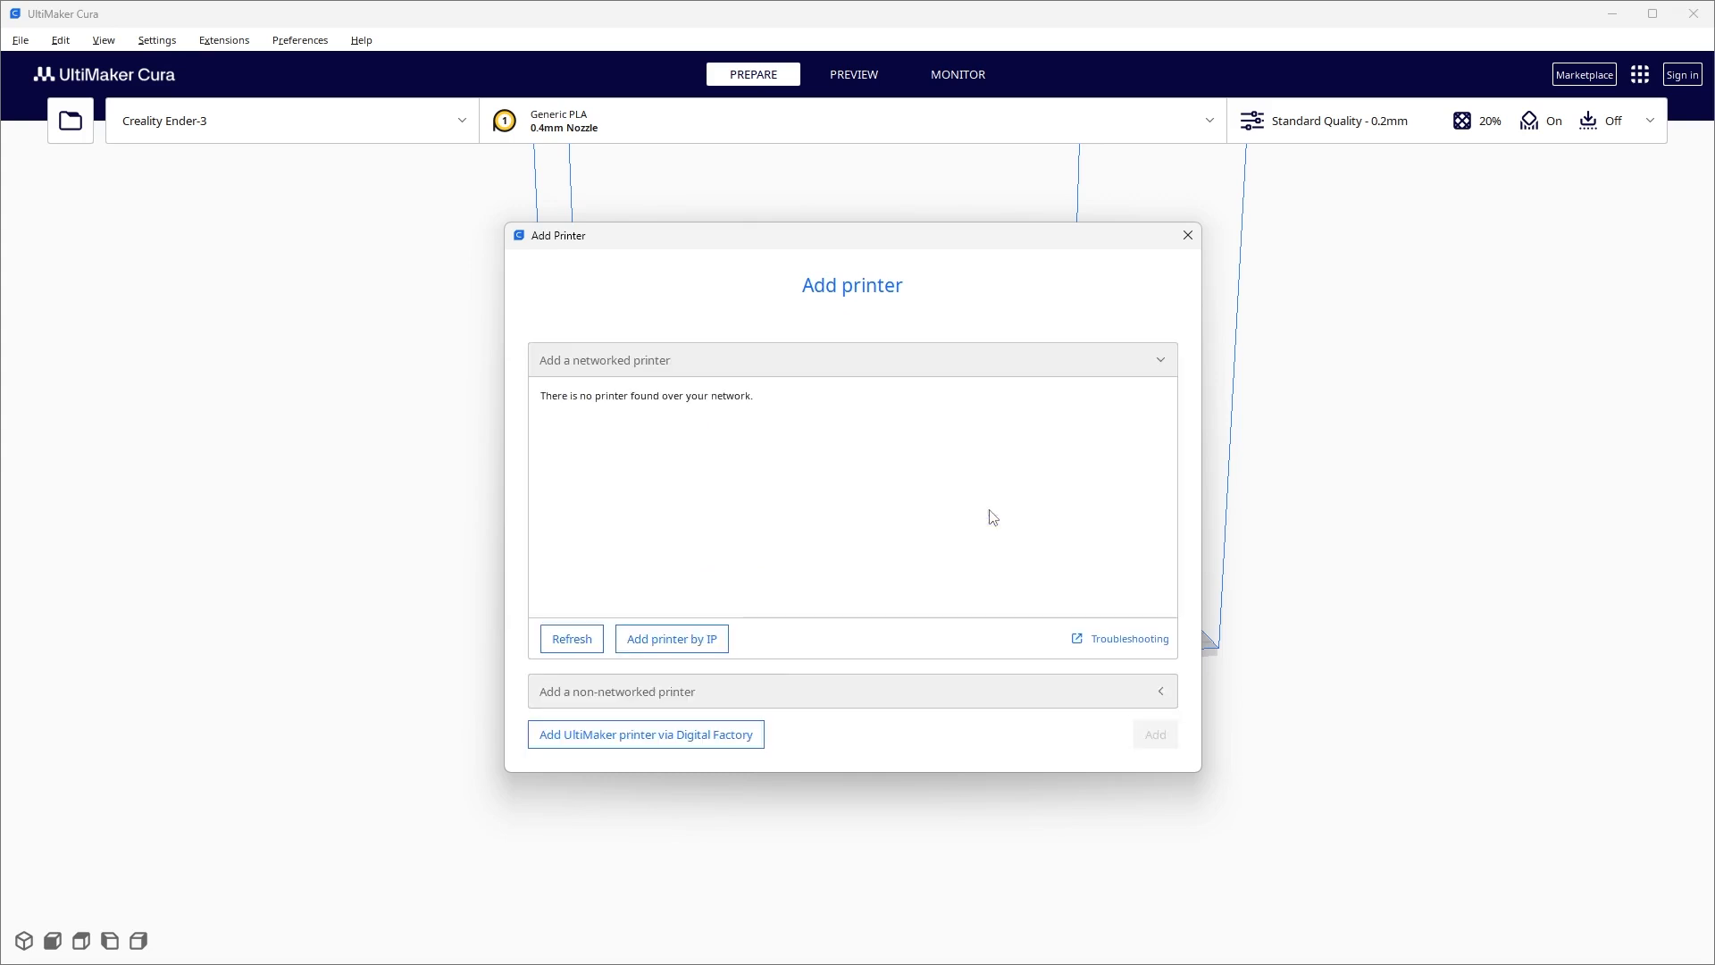
left_click(643, 693)
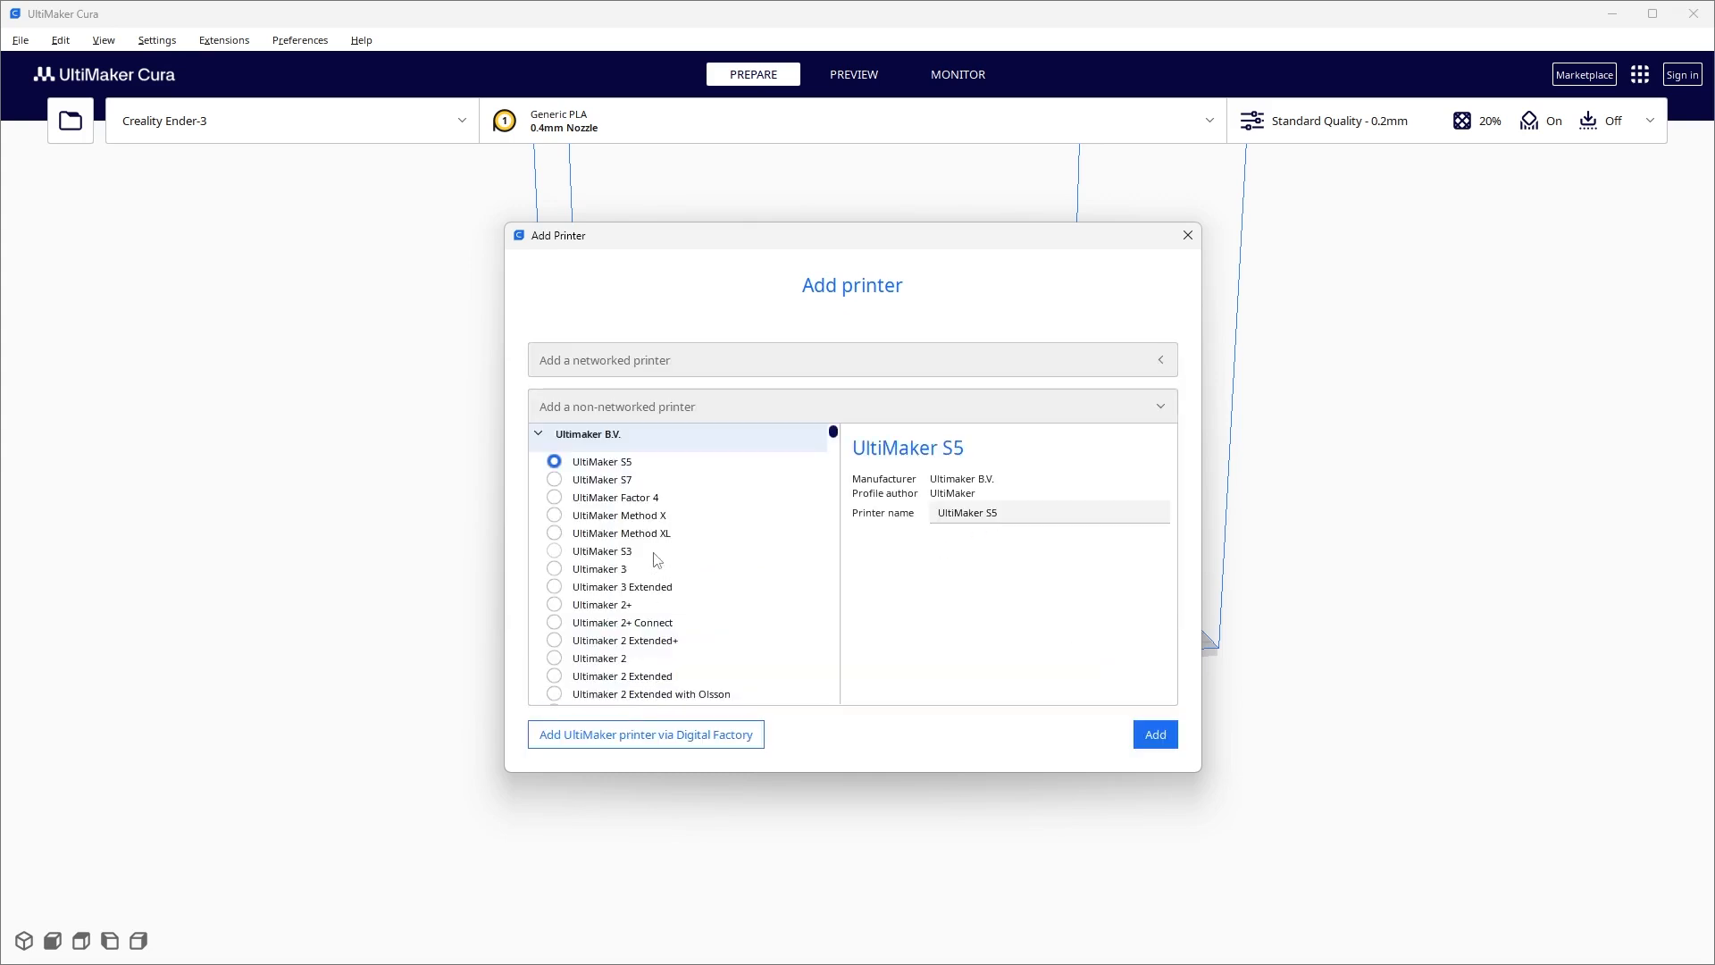
- Add the Creality3D Creality Ender-3 V3 KE with the printer name Creality Ender-3 V3 KE Test
scroll(657, 558, "down", 5)
scroll(656, 557, "down", 5)
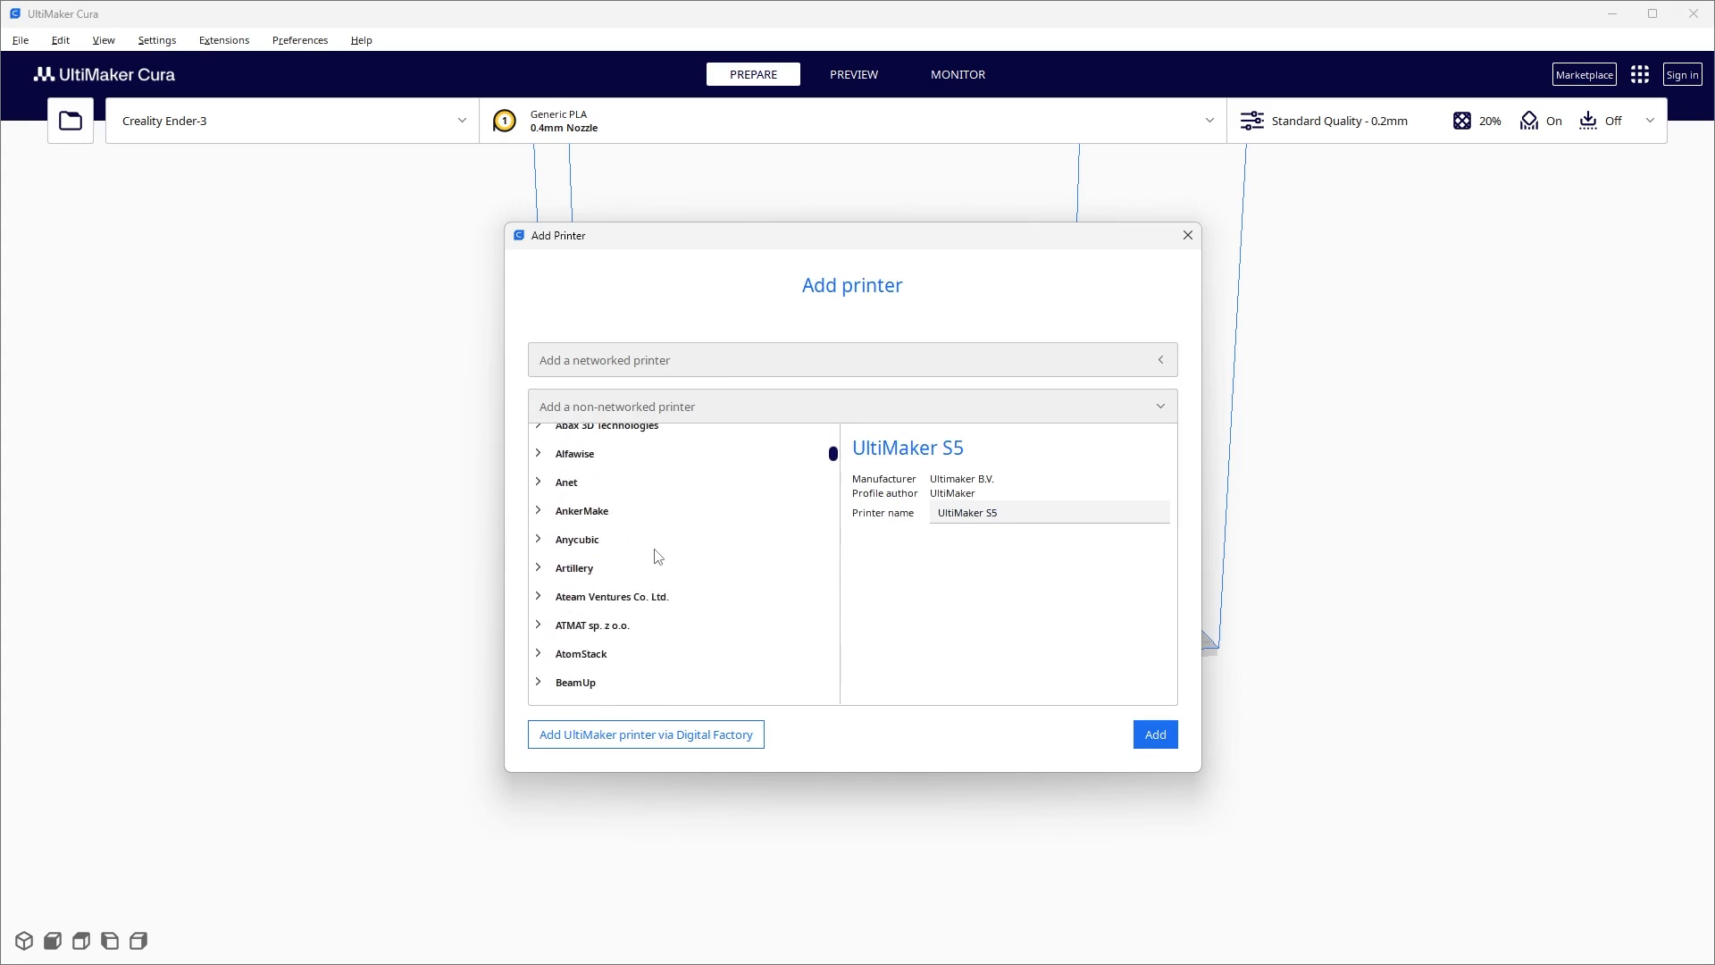
left_click(583, 450)
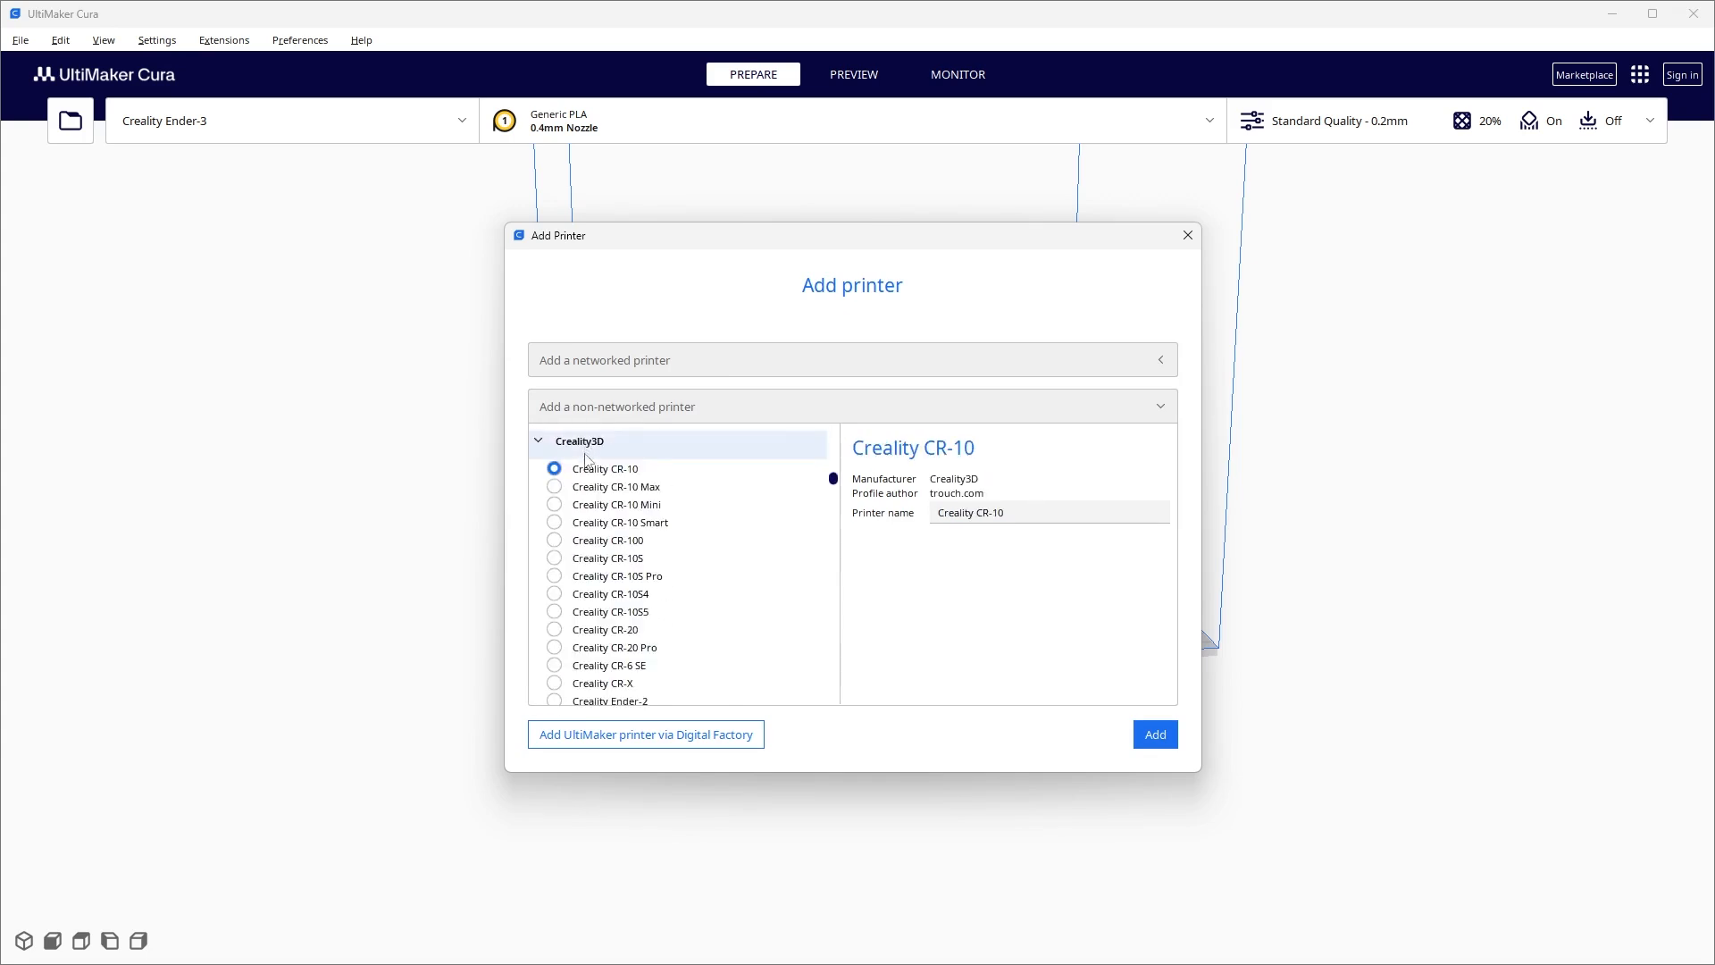
scroll(670, 557, "down", 5)
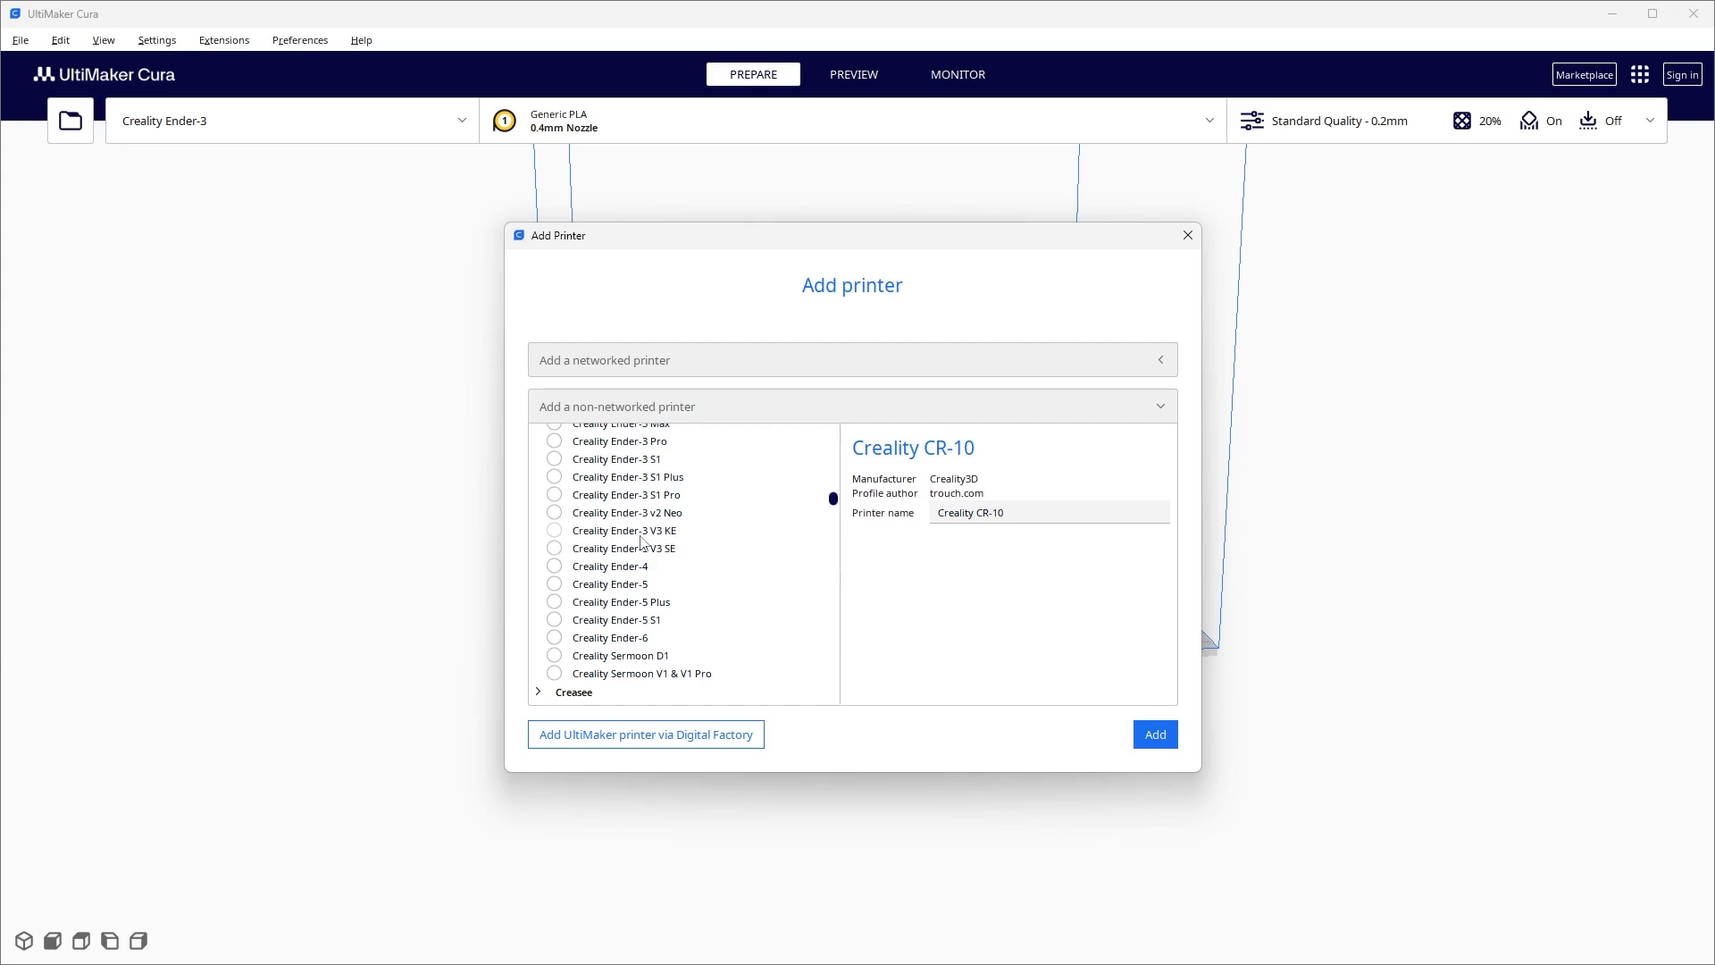
left_click(640, 533)
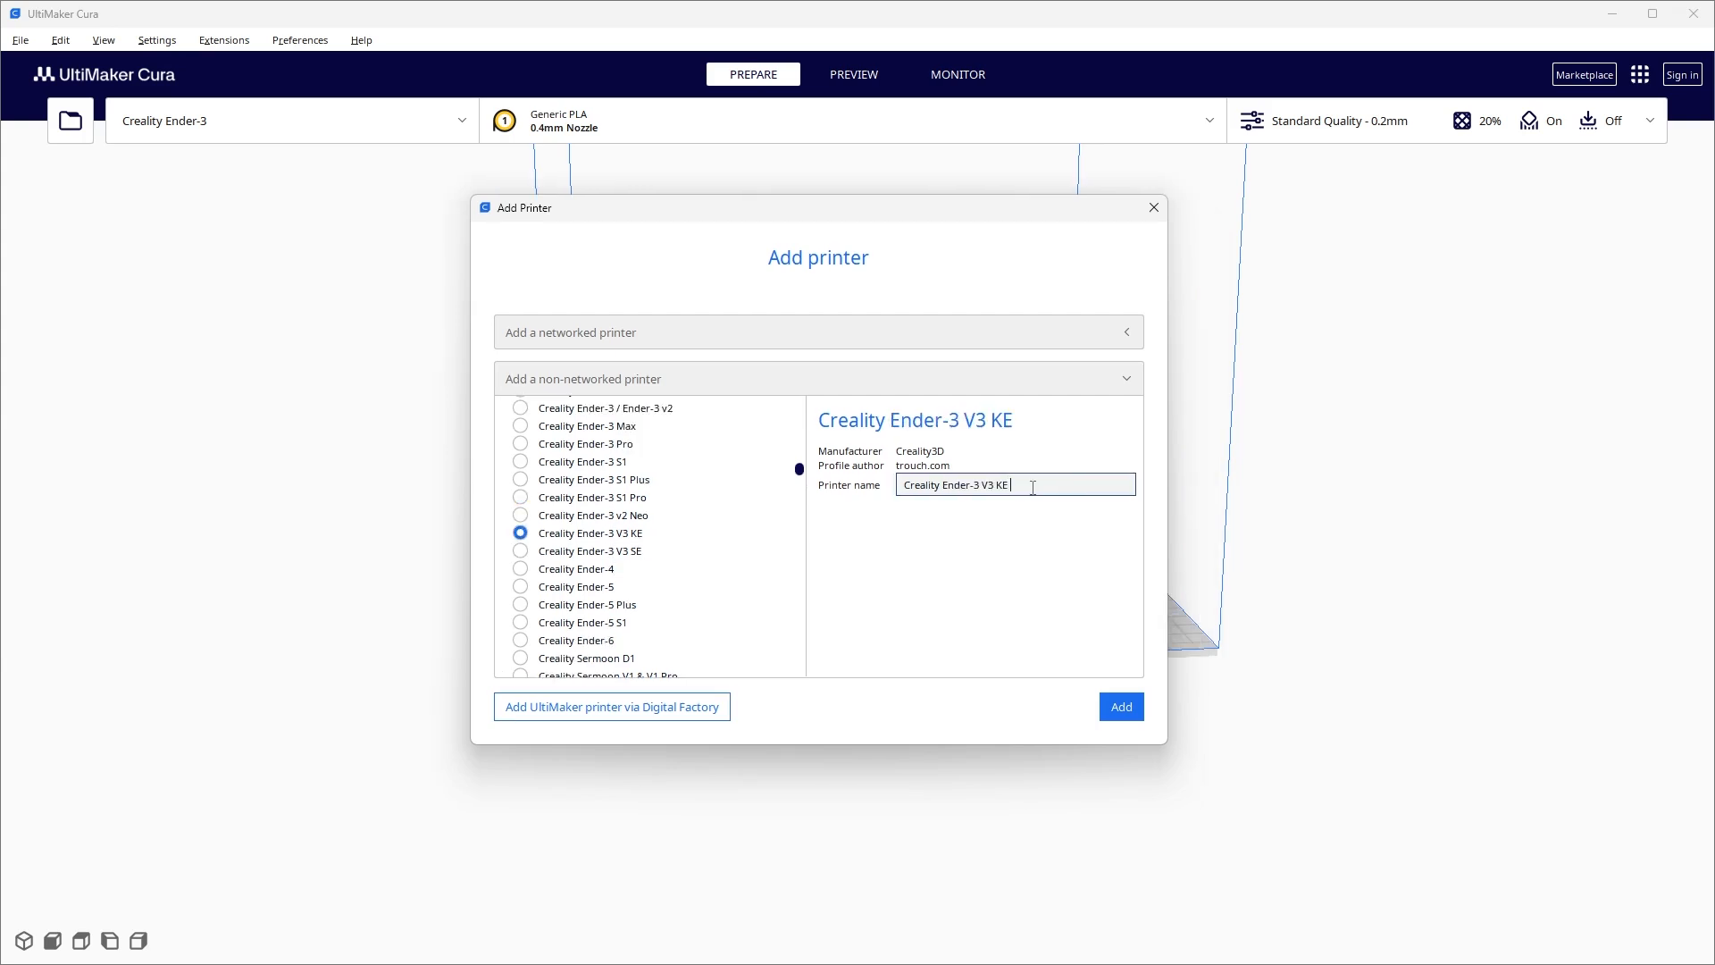
type("est")
left_click(1122, 713)
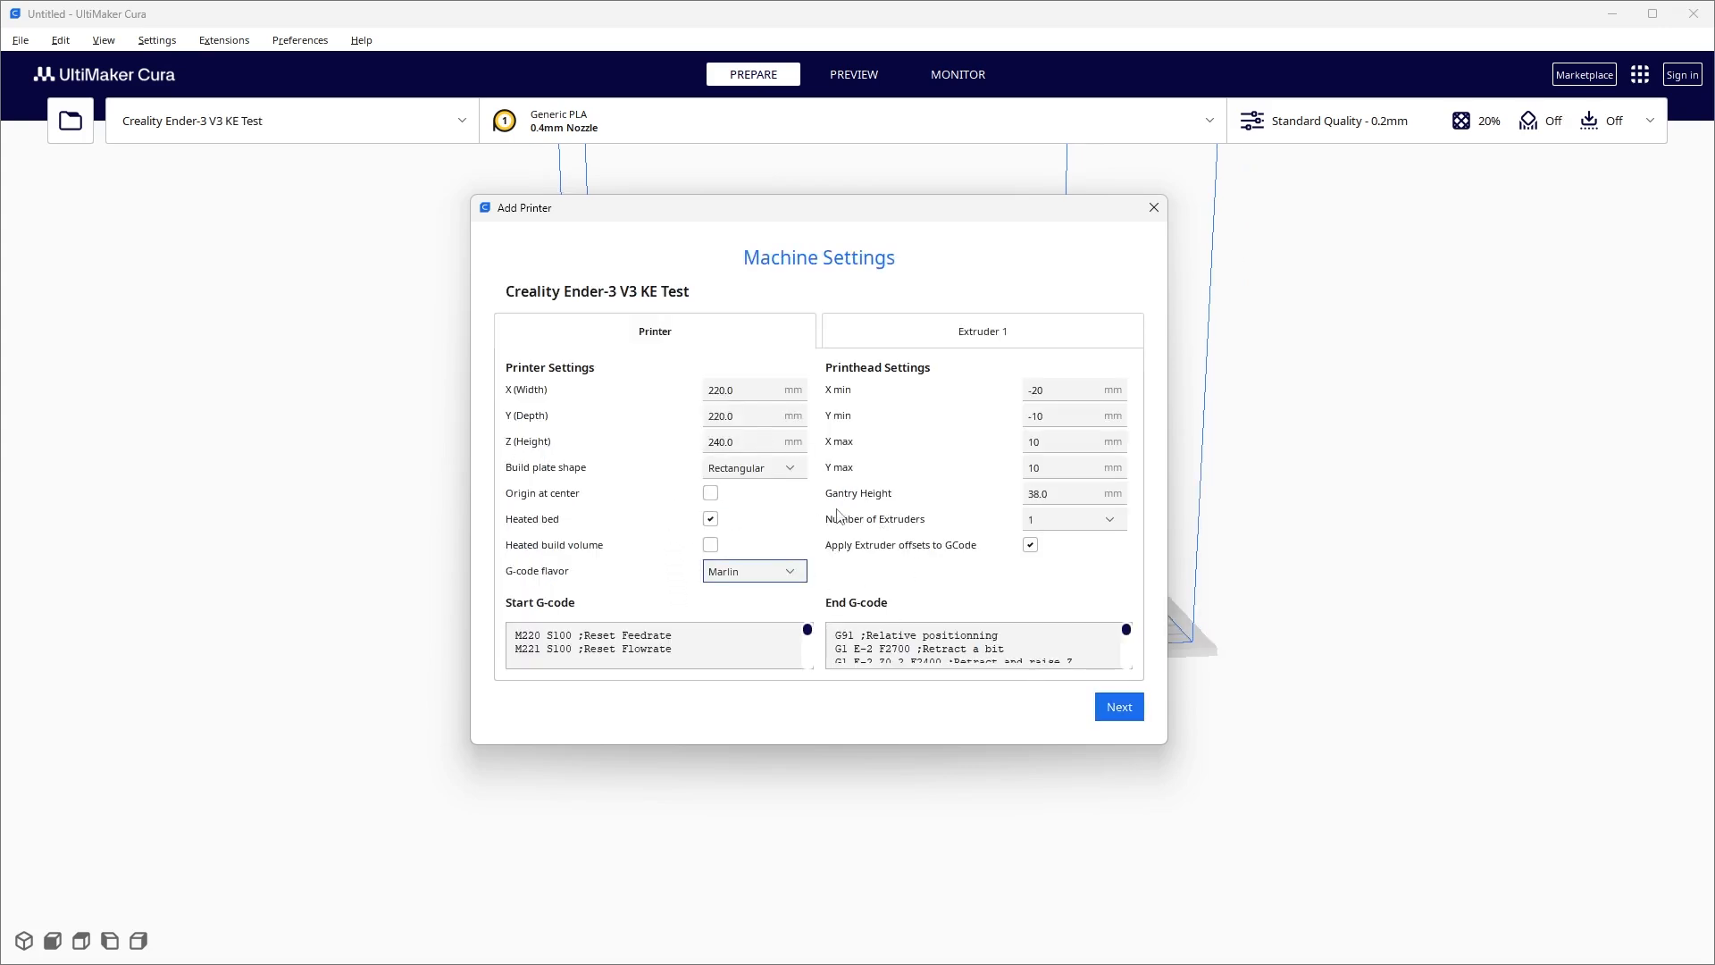
- Choose Marlin as the G-code flavor in the machine settings and finish adding the printer
left_click(762, 573)
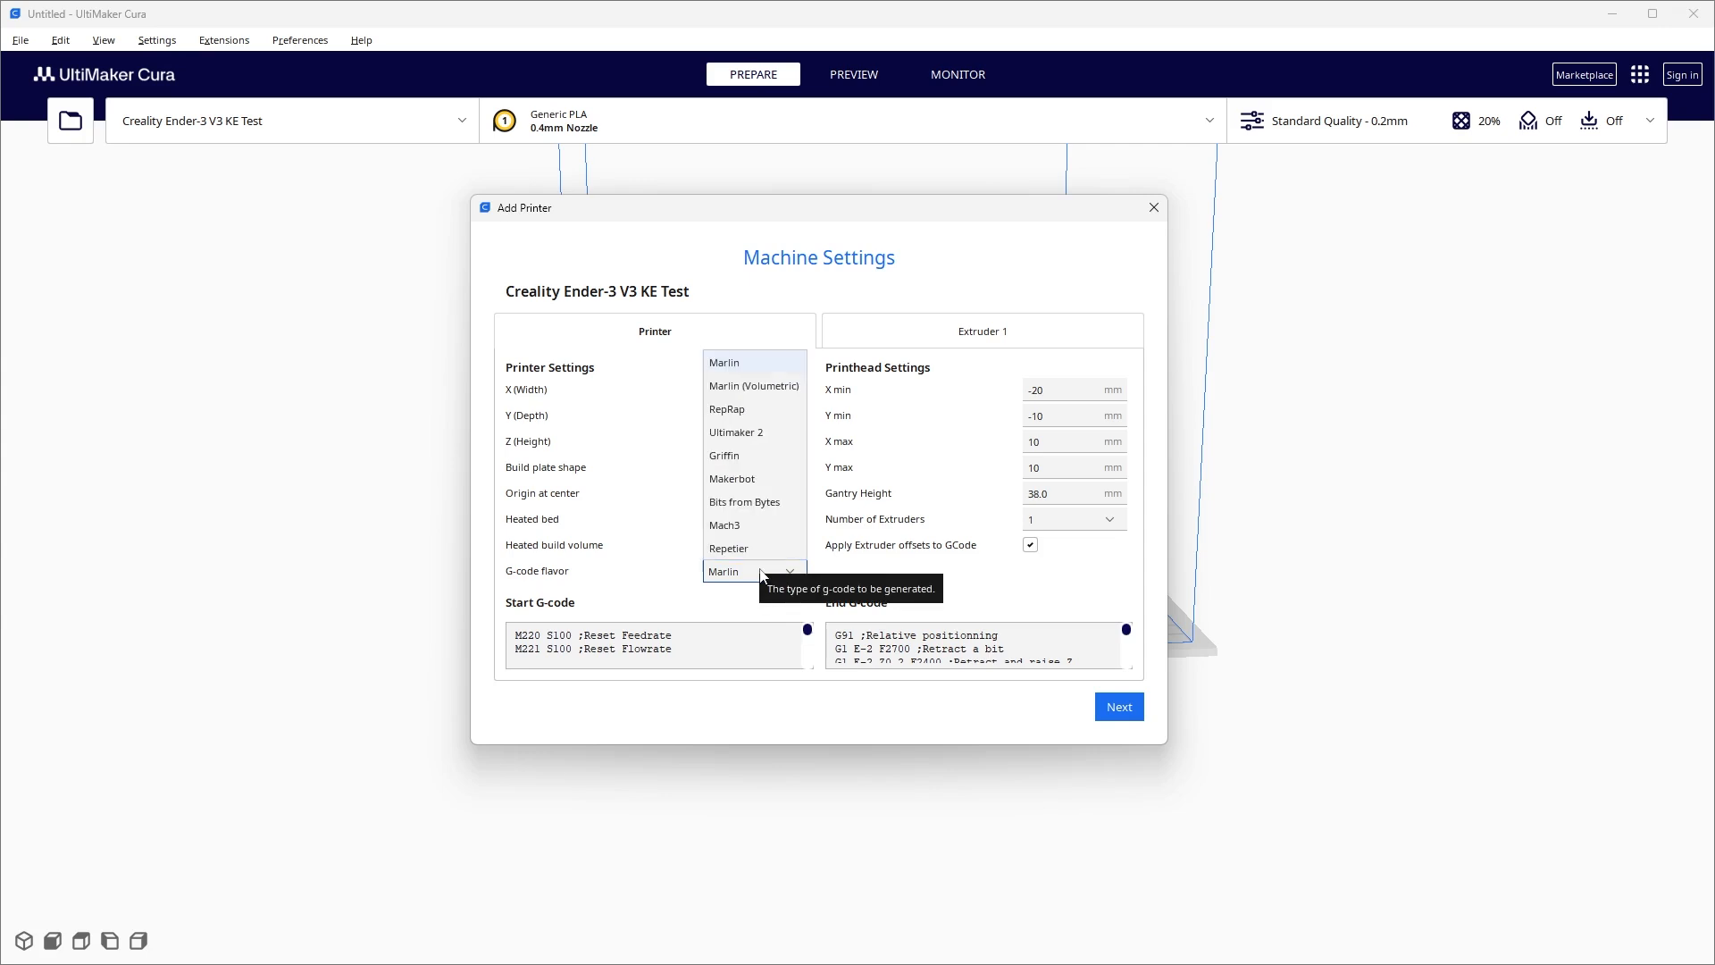
left_click(766, 371)
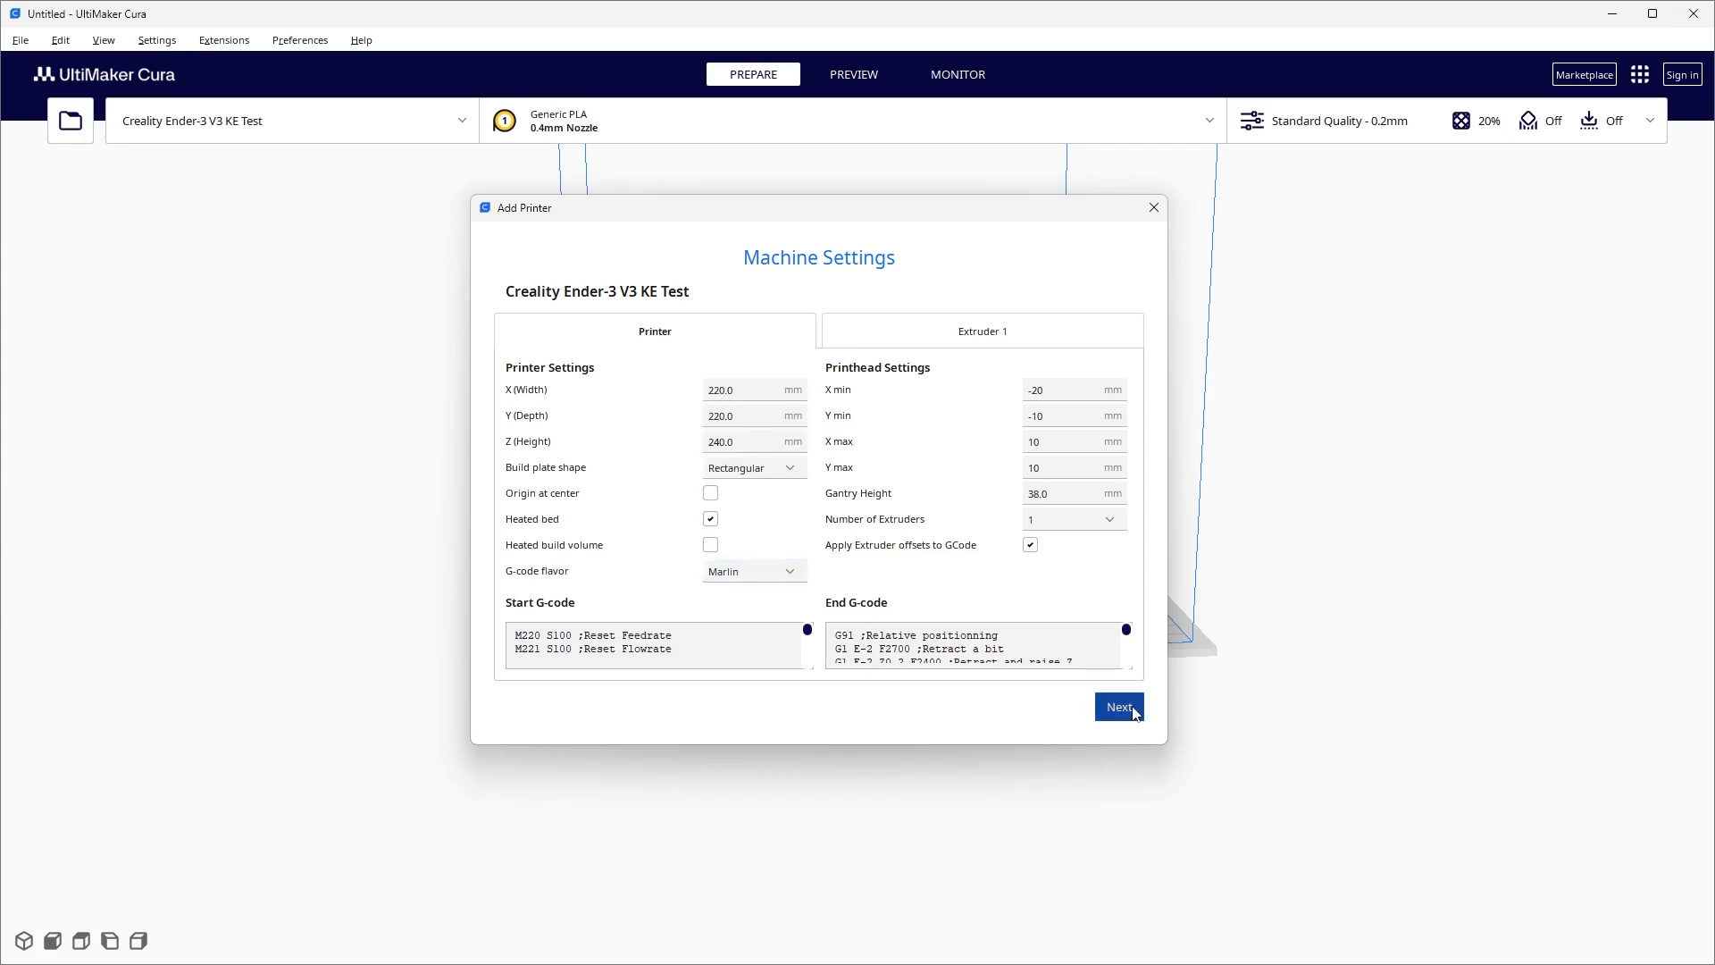
left_click(1127, 710)
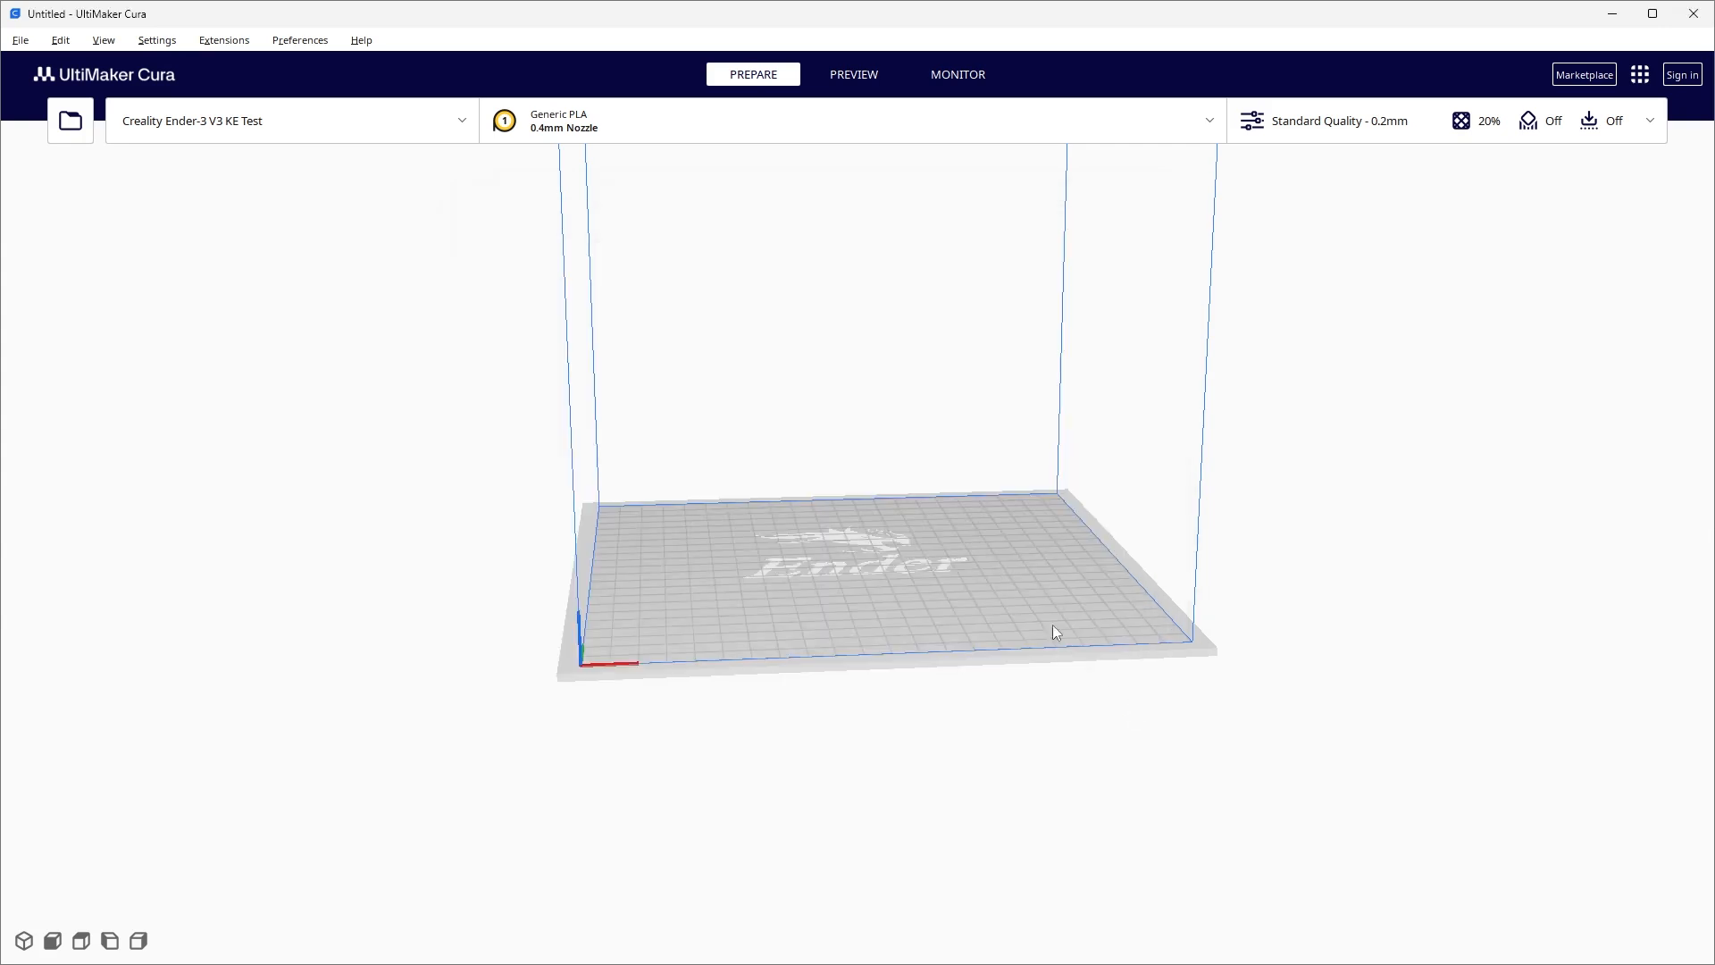
- Open the list of configured printers
left_click(337, 140)
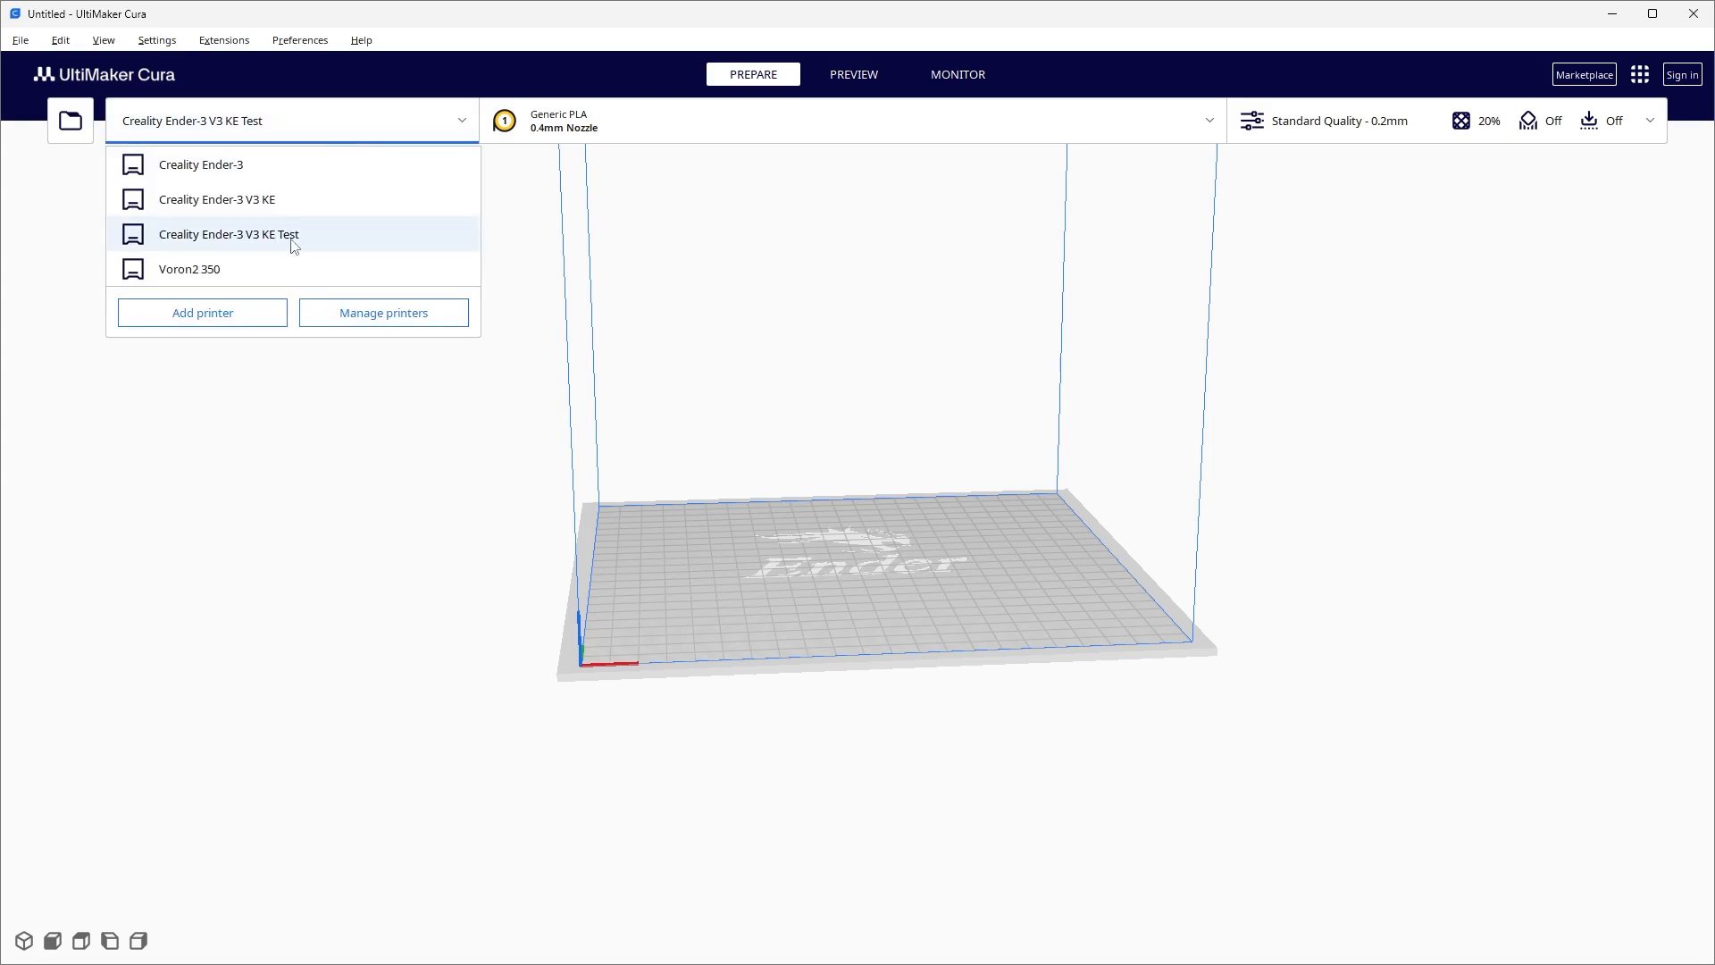